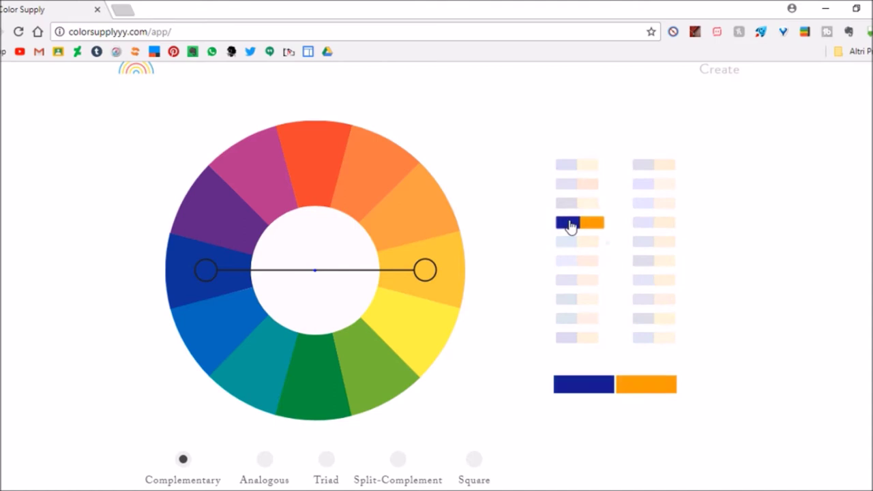
Preview the dark teal and peach pair, then the #405FC1 and #ffaa1c pair, on the sample icons, pattern and gradients
{"action": "scroll", "coordinate": [818, 205], "scroll_direction": "down", "scroll_amount": 2}
{"action": "scroll", "coordinate": [437, 181], "scroll_direction": "down", "scroll_amount": 1}
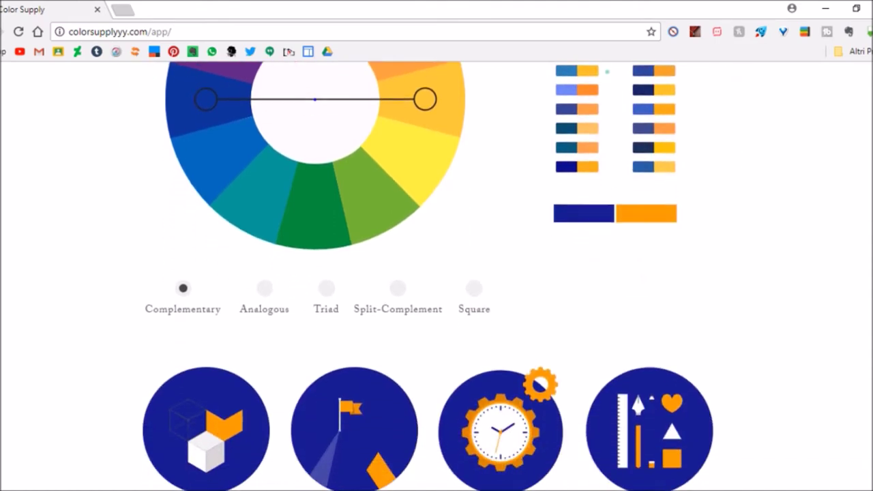
{"action": "left_click", "coordinate": [581, 142]}
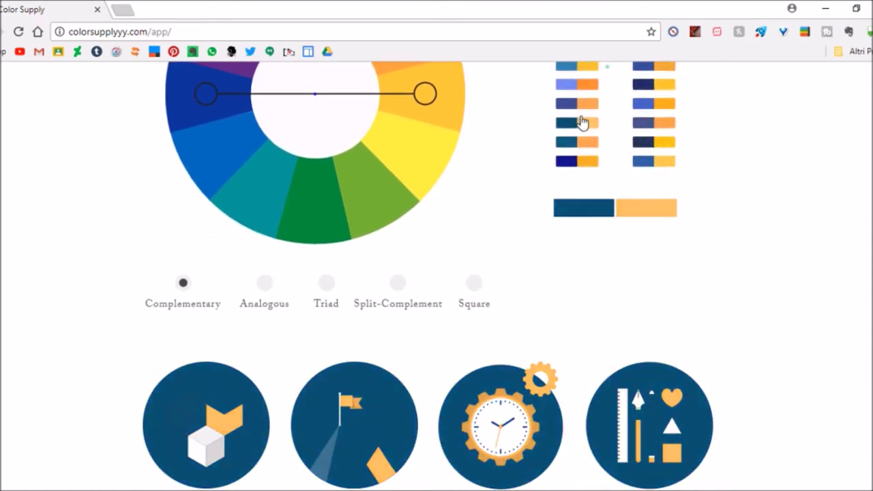
{"action": "left_click", "coordinate": [651, 104]}
{"action": "scroll", "coordinate": [799, 164], "scroll_direction": "down", "scroll_amount": 1}
{"action": "scroll", "coordinate": [437, 273], "scroll_direction": "down", "scroll_amount": 7}
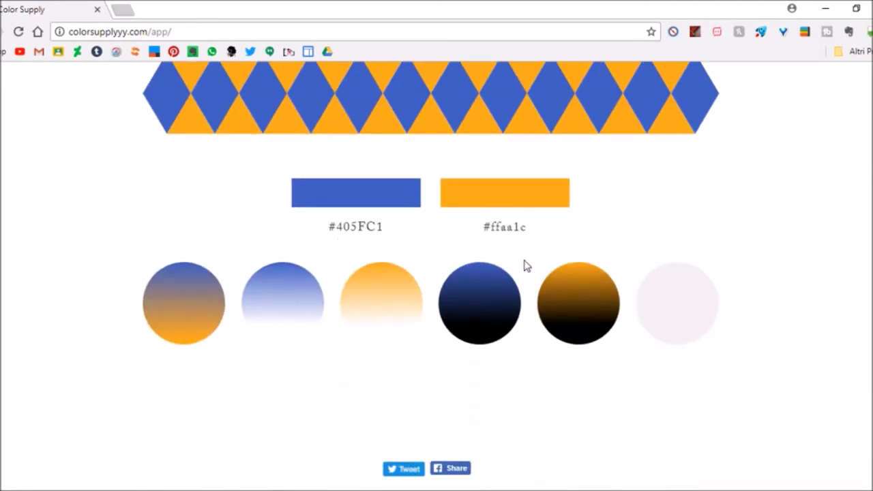
{"action": "scroll", "coordinate": [523, 254], "scroll_direction": "up", "scroll_amount": 6}
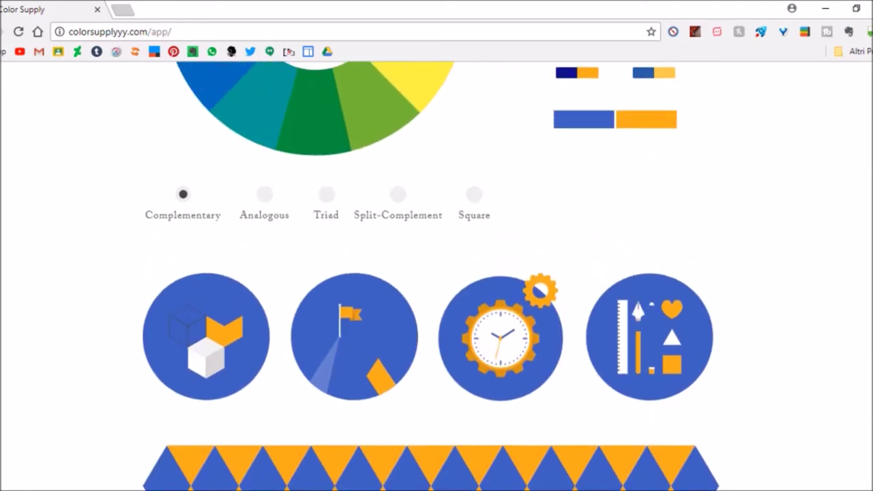
Rotate the complementary selector on the color wheel to green and magenta, and choose the mint and pale pink pair
{"action": "scroll", "coordinate": [472, 220], "scroll_direction": "up", "scroll_amount": 3}
{"action": "left_click_drag", "start_coordinate": [423, 182], "coordinate": [368, 276]}
{"action": "scroll", "coordinate": [846, 259], "scroll_direction": "down", "scroll_amount": 2}
{"action": "scroll", "coordinate": [843, 262], "scroll_direction": "up", "scroll_amount": 4}
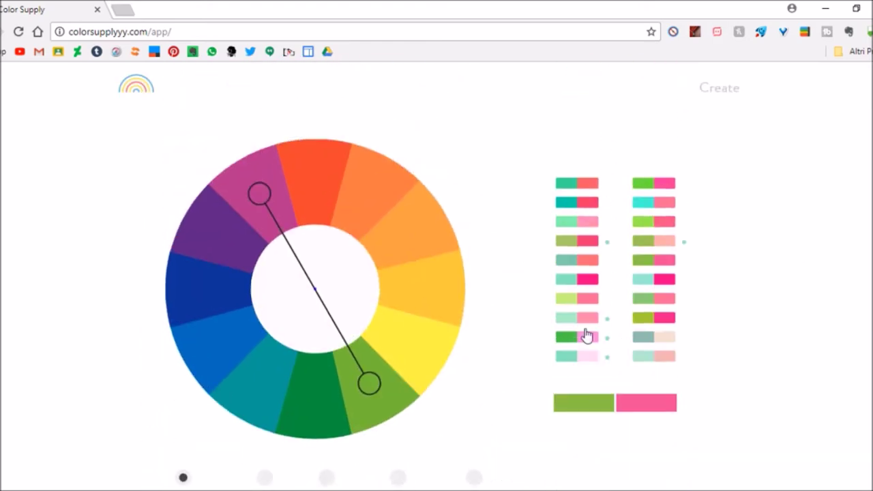
{"action": "left_click", "coordinate": [560, 358]}
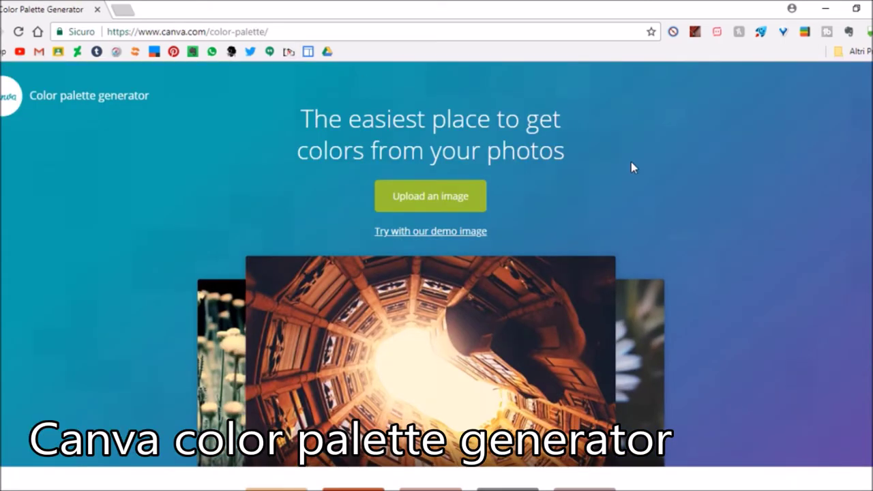
Examine the palette extracted from the demo photo in Canva's color palette generator and copy the Dark Slate Gray code
{"action": "scroll", "coordinate": [437, 269], "scroll_direction": "down", "scroll_amount": 3}
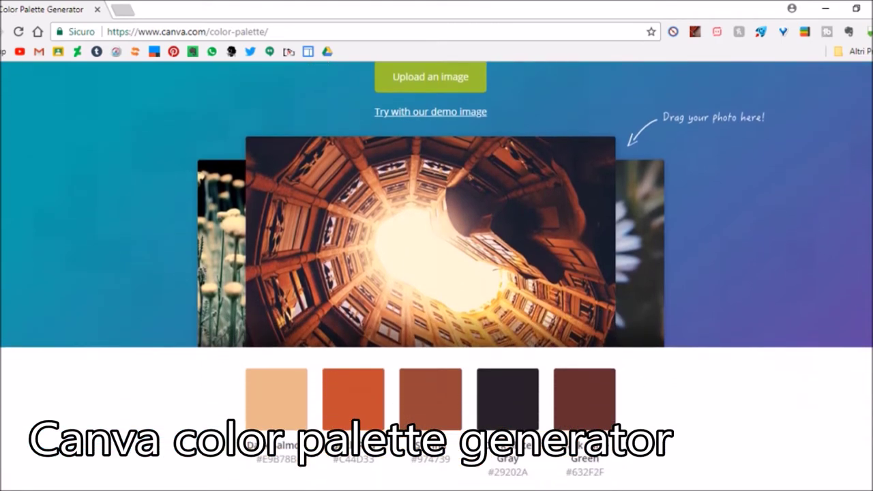
{"action": "scroll", "coordinate": [437, 269], "scroll_direction": "down", "scroll_amount": 1}
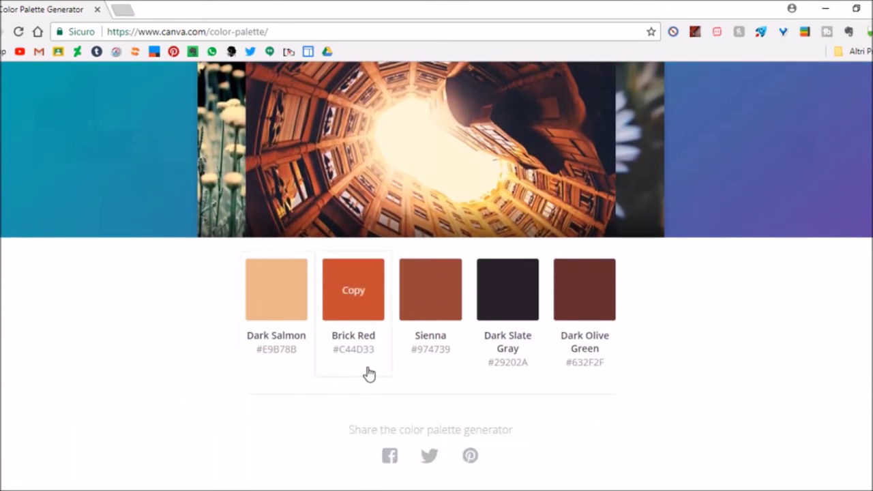
{"action": "left_click", "coordinate": [508, 298]}
Upload the image qq from the Desktop to the palette generator and review the palette extracted from it
{"action": "left_click", "coordinate": [409, 189]}
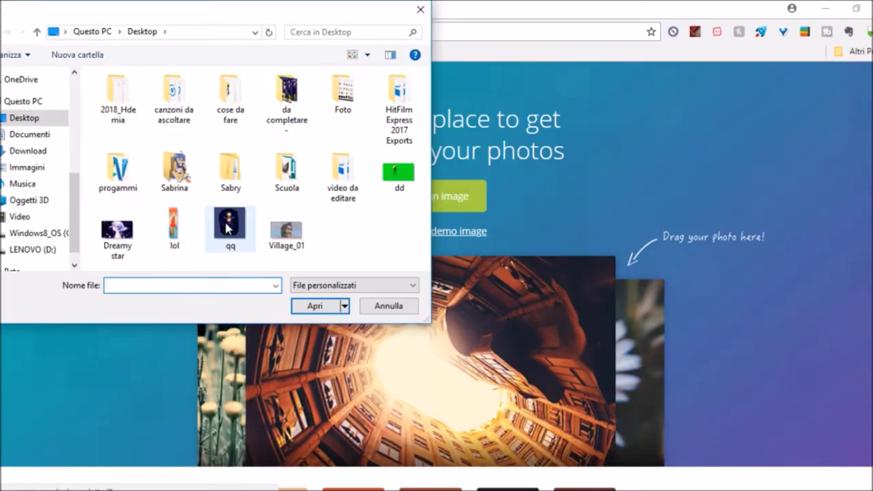
{"action": "double_click", "coordinate": [227, 228]}
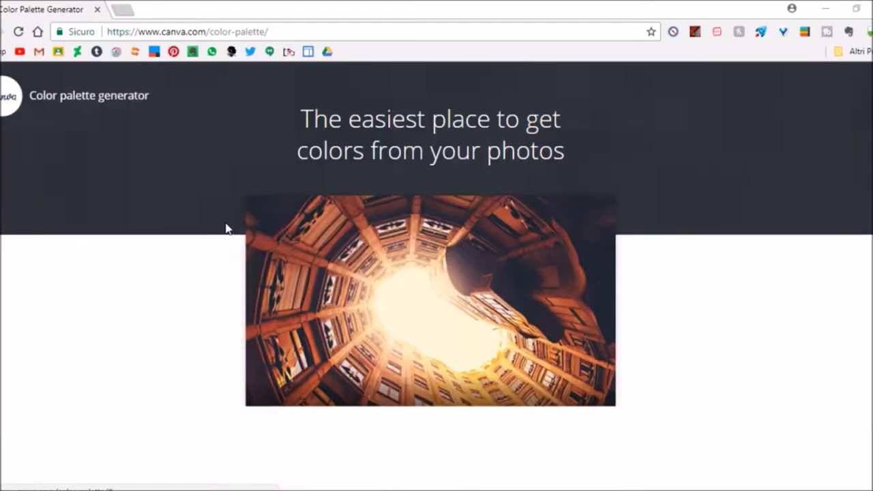
{"action": "scroll", "coordinate": [431, 272], "scroll_direction": "down", "scroll_amount": 1}
{"action": "scroll", "coordinate": [430, 273], "scroll_direction": "up", "scroll_amount": 1}
{"action": "scroll", "coordinate": [431, 273], "scroll_direction": "down", "scroll_amount": 1}
{"action": "scroll", "coordinate": [430, 272], "scroll_direction": "down", "scroll_amount": 1}
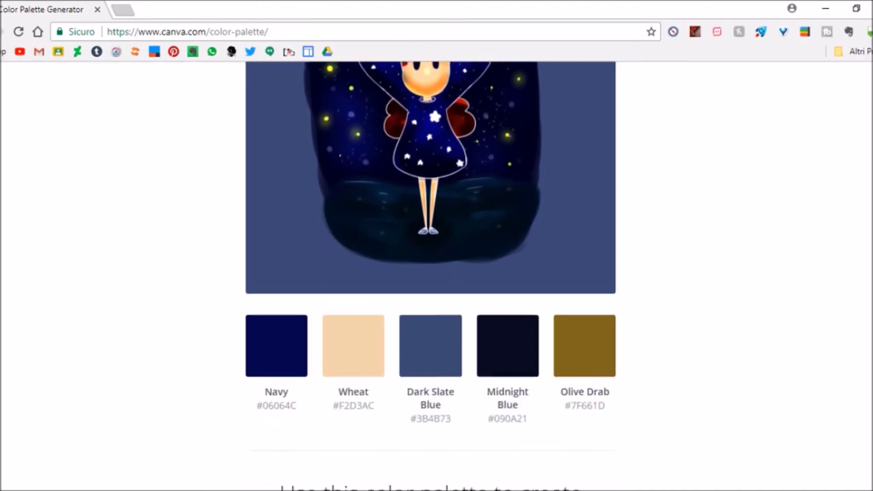
Copy the Navy color code #06064C from the uploaded image's palette and switch to FireAlpaca
{"action": "scroll", "coordinate": [430, 273], "scroll_direction": "up", "scroll_amount": 1}
{"action": "left_click", "coordinate": [282, 185]}
{"action": "left_click", "coordinate": [525, 480]}
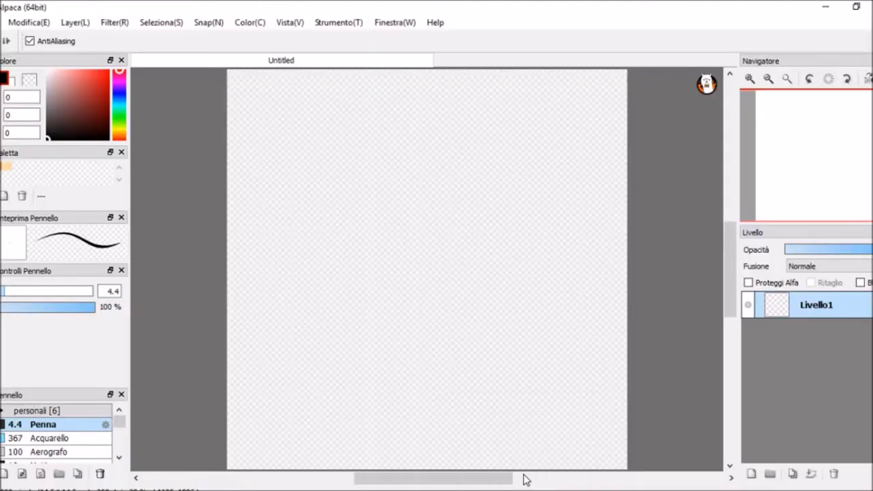
Add the color code #06064C as text on the blank canvas, choosing a different text size
{"action": "left_click", "coordinate": [341, 265]}
{"action": "left_click", "coordinate": [368, 305]}
{"action": "type", "text": "#06064C"}
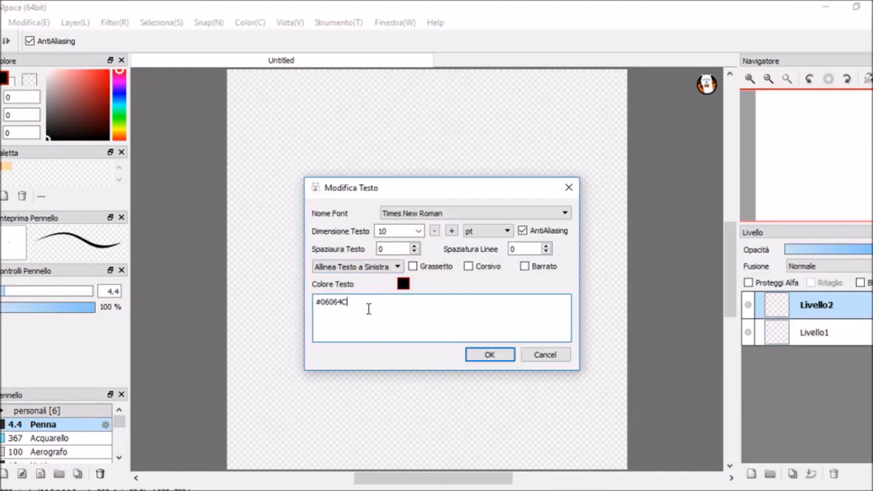
{"action": "left_click", "coordinate": [418, 230]}
{"action": "left_click", "coordinate": [401, 341]}
{"action": "left_click", "coordinate": [479, 356]}
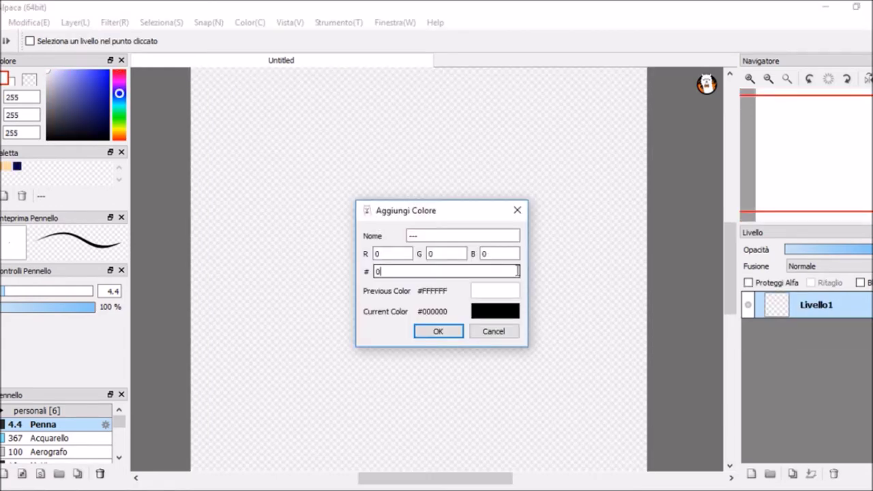
Add the color #06064C to the palette, then select it and apply the Bucket fill to the canvas
{"action": "left_click", "coordinate": [517, 271]}
{"action": "type", "text": "060"}
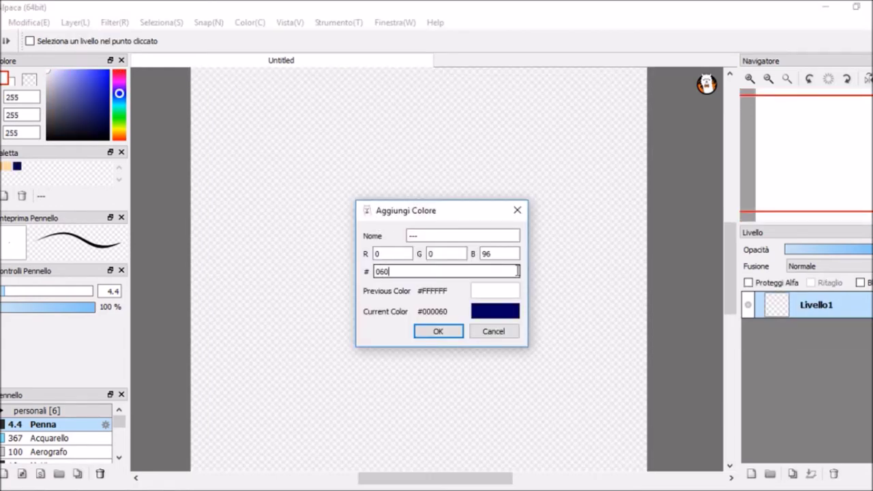
{"action": "type", "text": "64c"}
{"action": "key", "text": "Return"}
{"action": "left_click", "coordinate": [0, 157]}
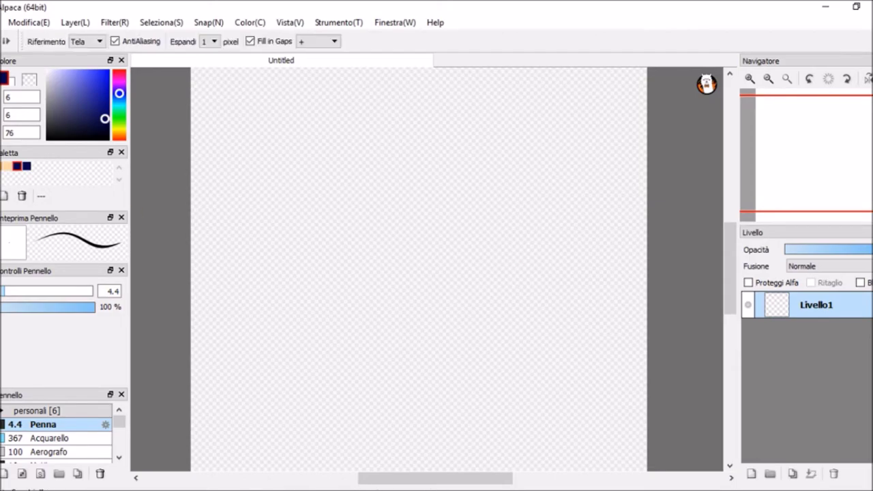
{"action": "left_click", "coordinate": [317, 179]}
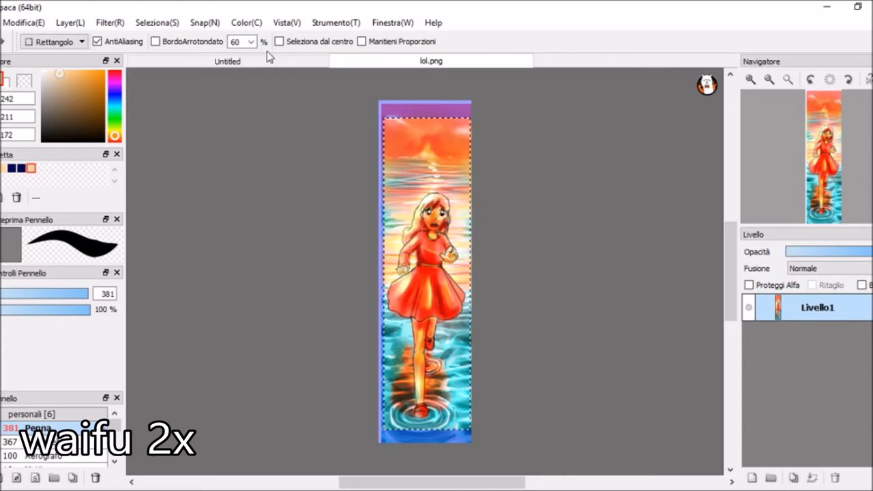
Paste the picture copied from lol.png into the Untitled canvas and move it down along the canvas's left edge
{"action": "left_click", "coordinate": [266, 60]}
{"action": "key", "text": "ctrl+v"}
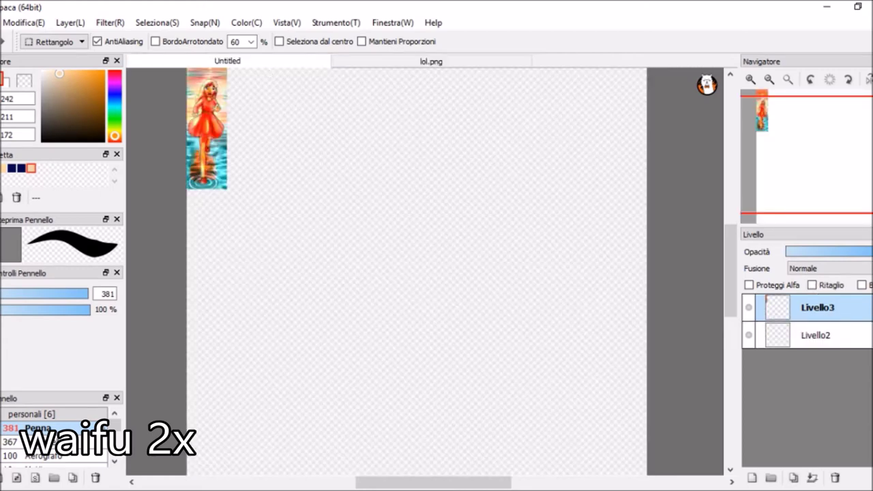
{"action": "key", "text": "v"}
{"action": "left_click_drag", "start_coordinate": [204, 140], "coordinate": [215, 315]}
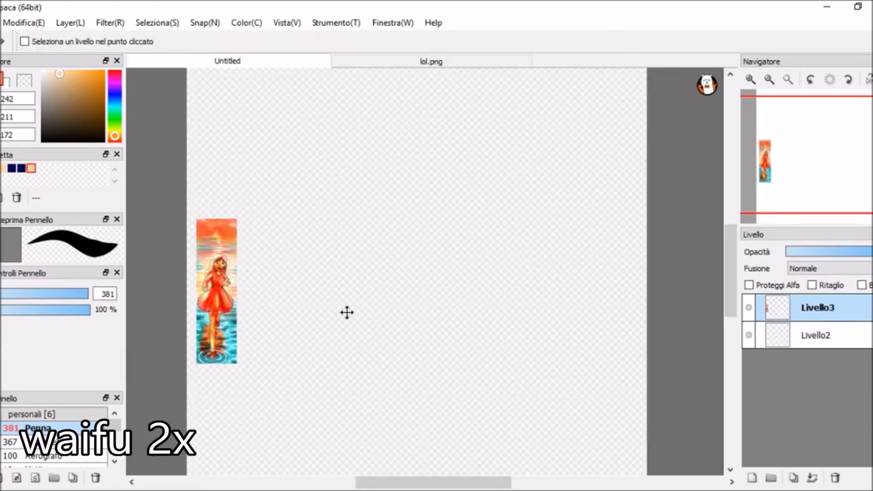
Draw a rectangular selection around the small pasted picture and copy it
{"action": "key", "text": "m"}
{"action": "left_click", "coordinate": [25, 25]}
{"action": "left_click", "coordinate": [304, 283]}
{"action": "left_click_drag", "start_coordinate": [251, 210], "coordinate": [153, 405]}
{"action": "key", "text": "ctrl+c"}
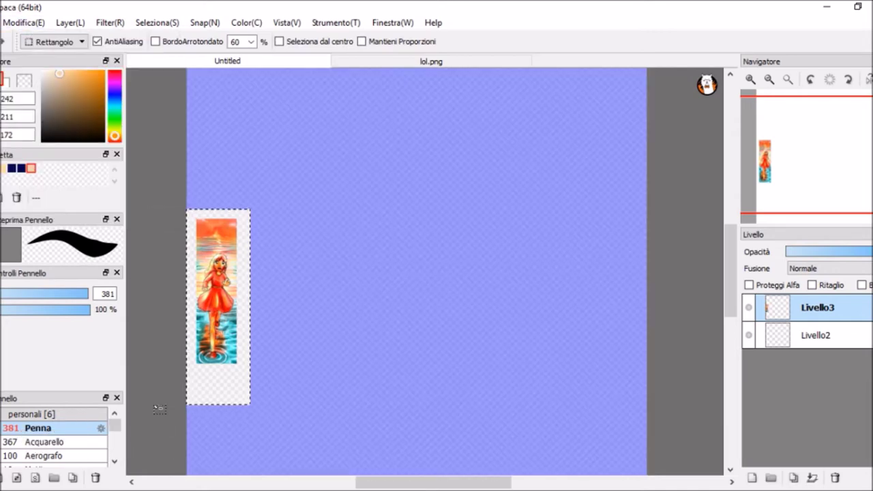
Paste the copied picture and scale it to about twice its size beside the original
{"action": "key", "text": "ctrl+v"}
{"action": "key", "text": "ctrl+t"}
{"action": "left_click_drag", "start_coordinate": [254, 189], "coordinate": [299, 162]}
{"action": "left_click", "coordinate": [644, 482]}
{"action": "left_click", "coordinate": [487, 292]}
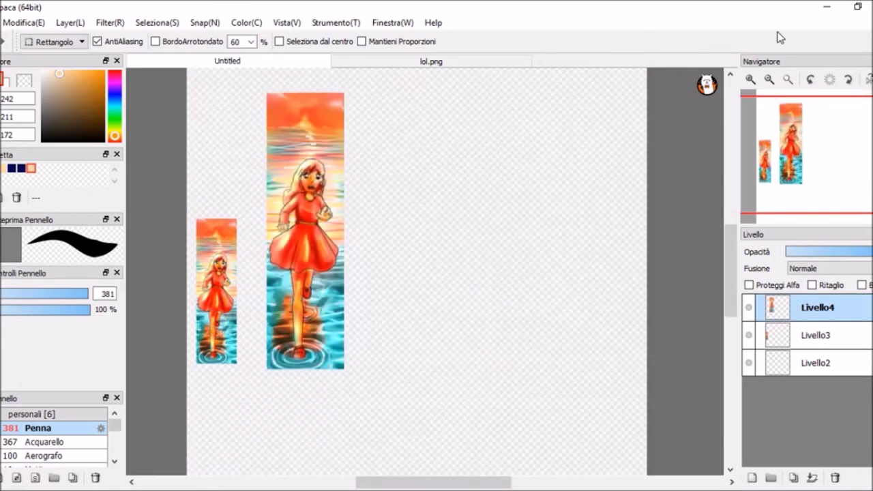
Examine the line and color quality of the manually enlarged picture up close against the small original
{"action": "left_click", "coordinate": [754, 78]}
{"action": "left_click", "coordinate": [753, 78]}
{"action": "left_click_drag", "start_coordinate": [408, 483], "coordinate": [370, 482]}
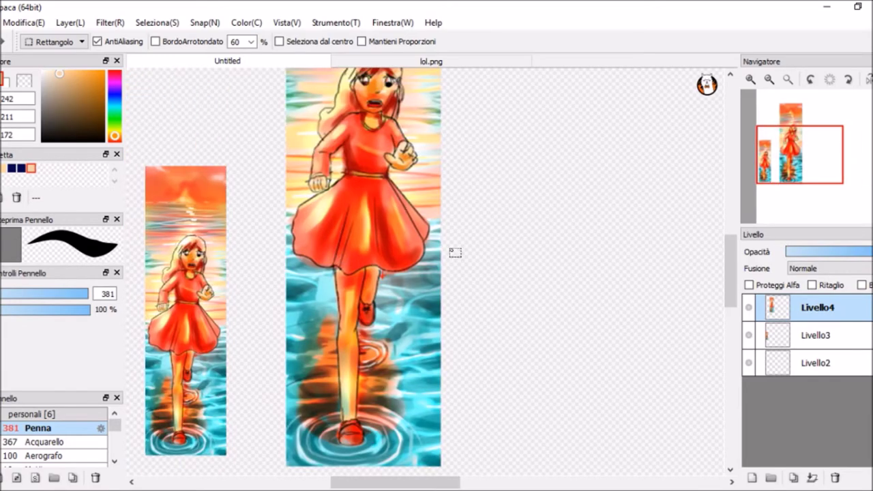
{"action": "left_click_drag", "start_coordinate": [729, 249], "coordinate": [728, 228]}
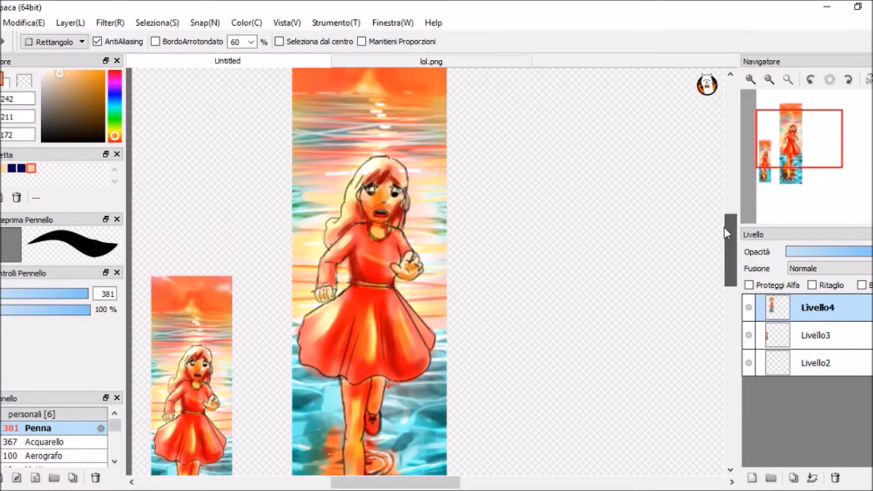
{"action": "left_click", "coordinate": [752, 84]}
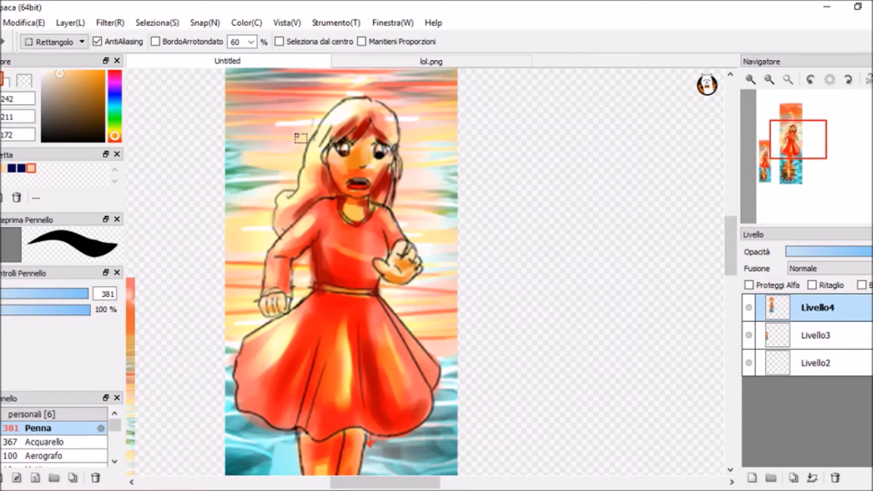
{"action": "mouse_move", "coordinate": [418, 484]}
{"action": "left_mouse_down"}
{"action": "mouse_move", "coordinate": [364, 485]}
{"action": "mouse_move", "coordinate": [412, 483]}
{"action": "left_mouse_up"}
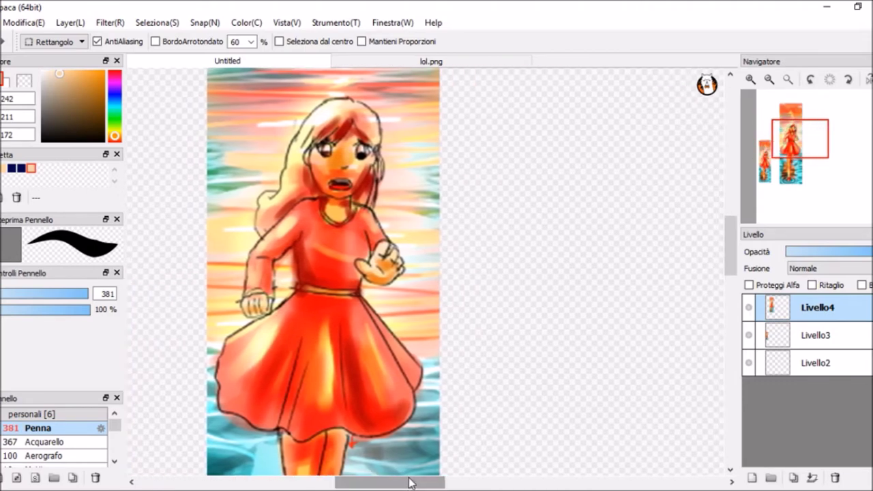
{"action": "left_click", "coordinate": [771, 81]}
{"action": "left_click", "coordinate": [770, 81]}
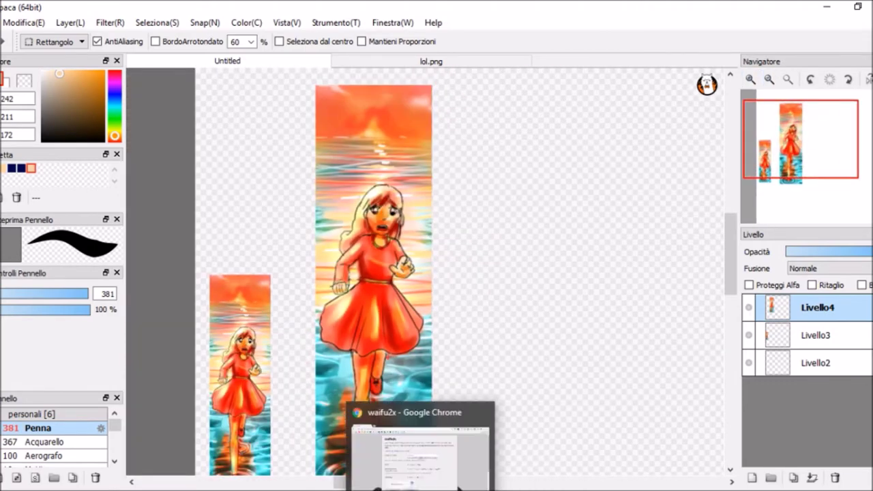
Switch to waifu2x in Chrome and convert lol.png with 2x upscaling, passing the robot check
{"action": "left_click", "coordinate": [457, 485]}
{"action": "left_click", "coordinate": [435, 230]}
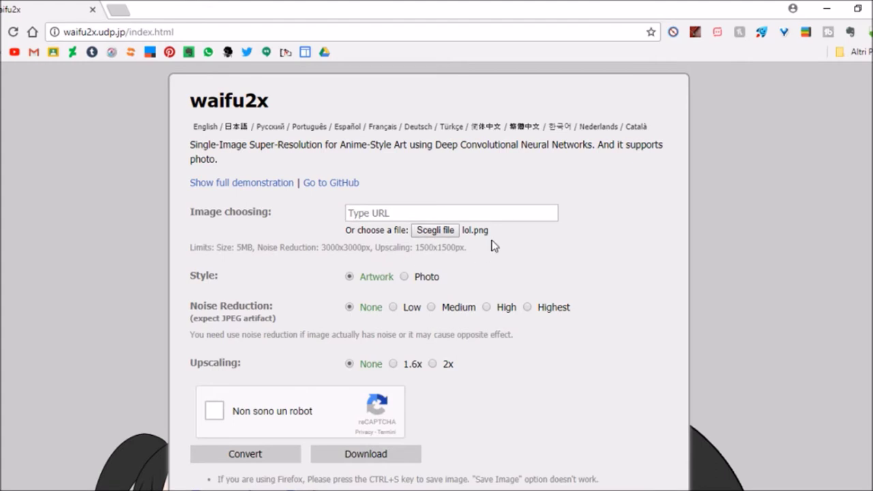
{"action": "left_click", "coordinate": [437, 364]}
{"action": "left_click", "coordinate": [212, 415]}
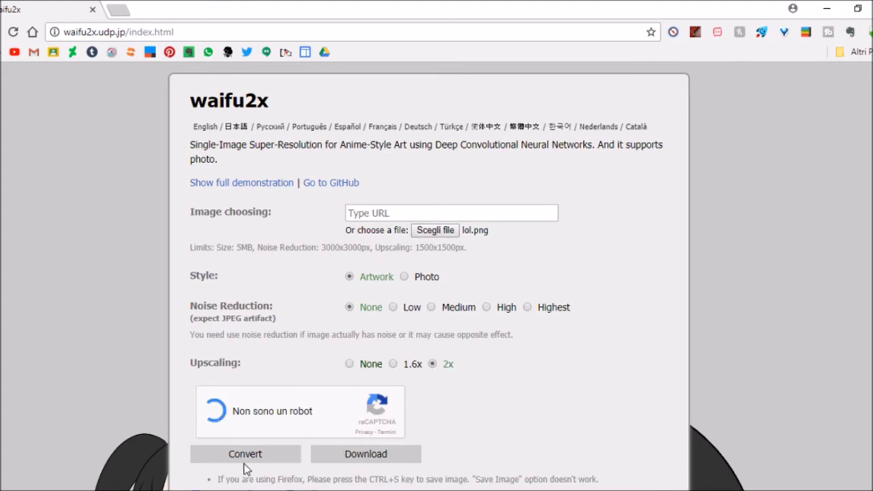
{"action": "left_click", "coordinate": [261, 455]}
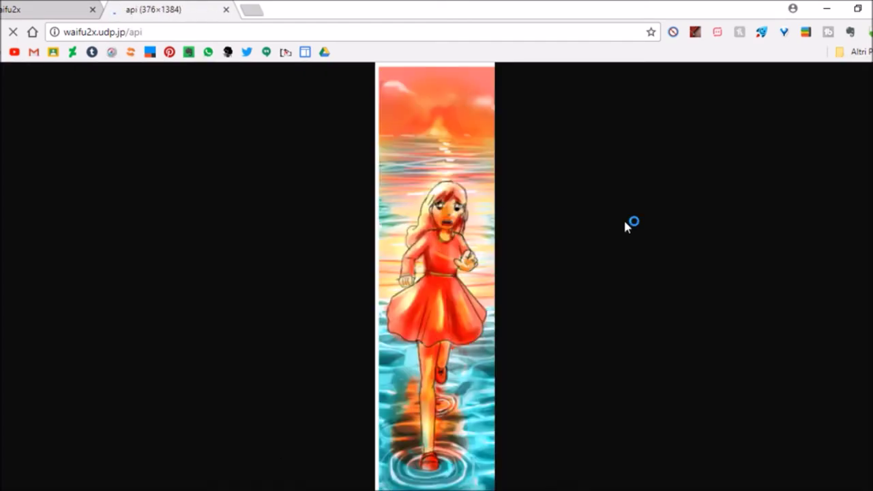
Copy the upscaled image from waifu2x, paste it into the Untitled canvas in FireAlpaca and place it beside the manually enlarged copy
{"action": "left_click", "coordinate": [437, 223]}
{"action": "right_click", "coordinate": [437, 223]}
{"action": "left_click", "coordinate": [429, 274]}
{"action": "left_click", "coordinate": [526, 474]}
{"action": "key", "text": "ctrl+v"}
{"action": "left_click_drag", "start_coordinate": [239, 402], "coordinate": [489, 210]}
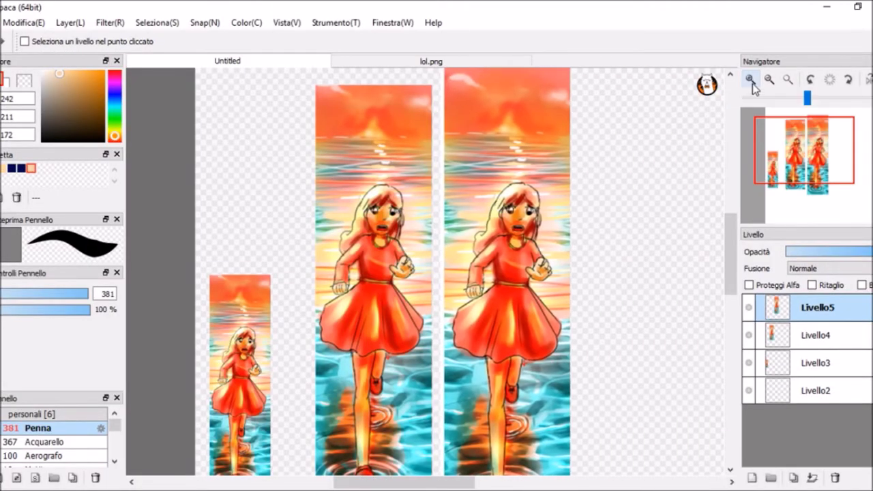
Compare the manually enlarged picture with the waifu2x version up close, from the figure down to the water ripples
{"action": "left_click", "coordinate": [751, 81]}
{"action": "left_click", "coordinate": [751, 80]}
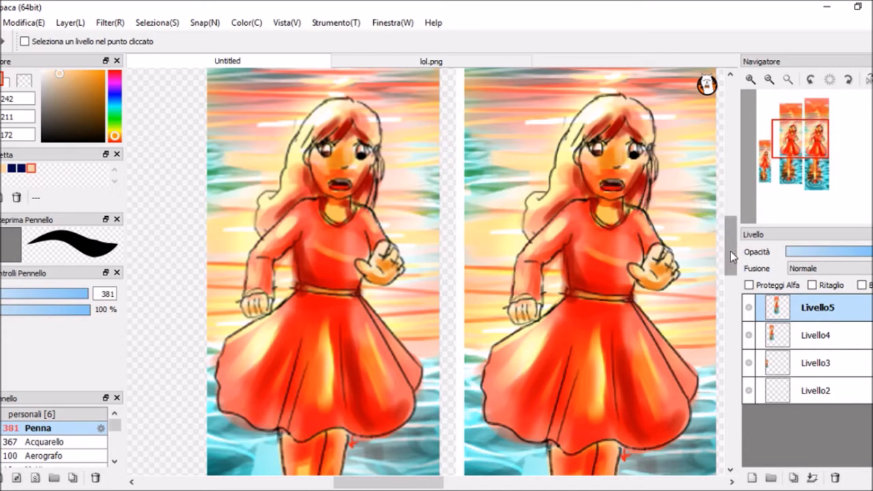
{"action": "left_click_drag", "start_coordinate": [730, 257], "coordinate": [731, 307]}
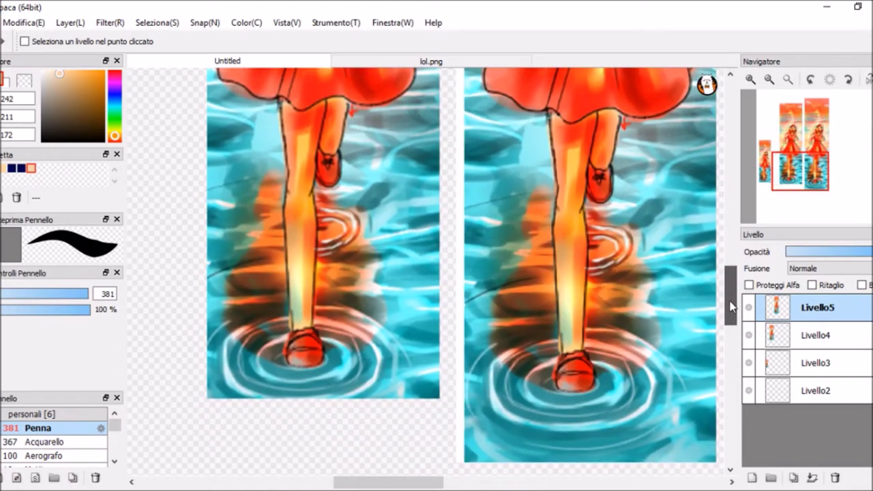
{"action": "left_click_drag", "start_coordinate": [730, 305], "coordinate": [728, 236]}
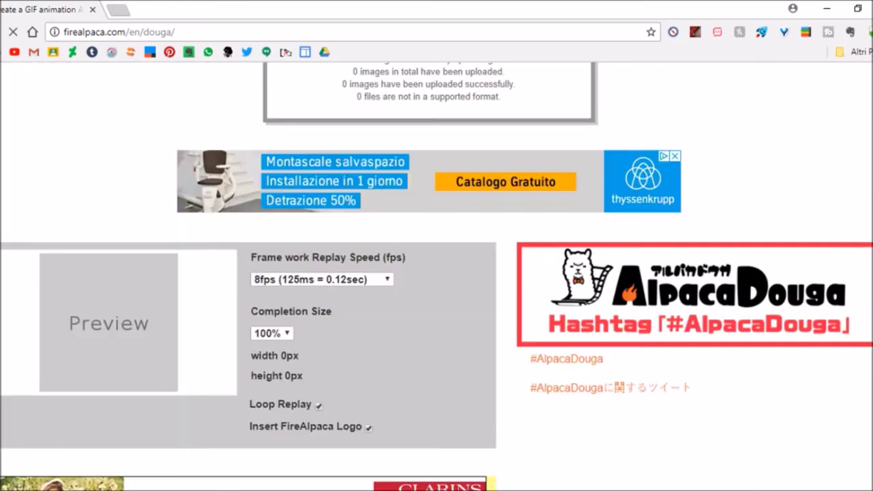
Upload the animation frames, including 000.png, 001.png and 002.png, to AlpacaDouga in Chrome
{"action": "scroll", "coordinate": [436, 273], "scroll_direction": "up", "scroll_amount": 5}
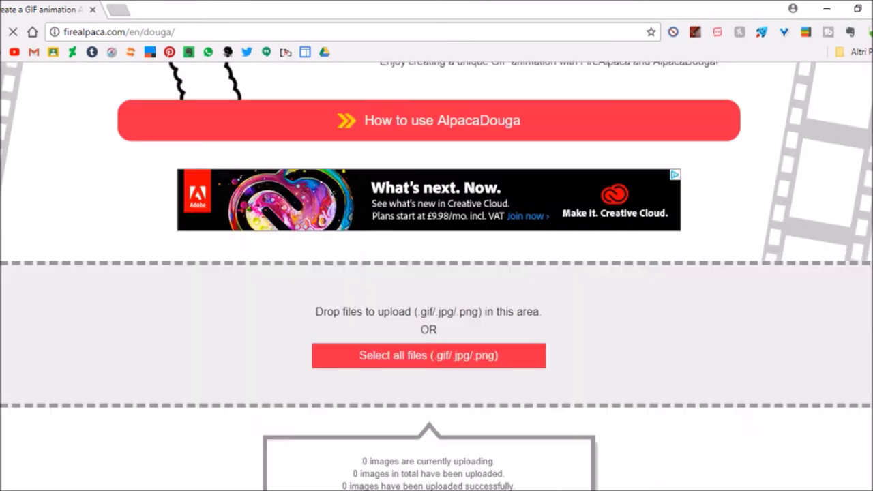
{"action": "scroll", "coordinate": [436, 273], "scroll_direction": "down", "scroll_amount": 2}
{"action": "left_click", "coordinate": [429, 202]}
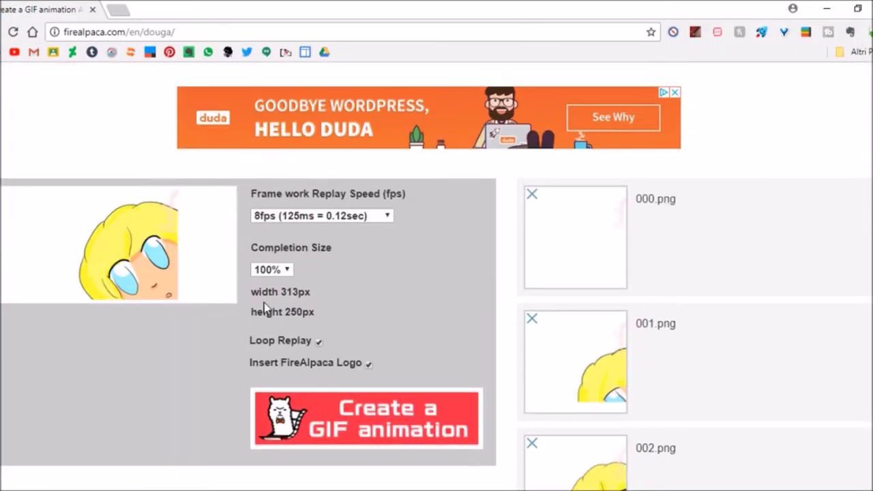
Try replay speeds of 12, 6 and 8 fps for the animation, and set it to 10 fps
{"action": "left_click", "coordinate": [361, 216]}
{"action": "left_click", "coordinate": [330, 345]}
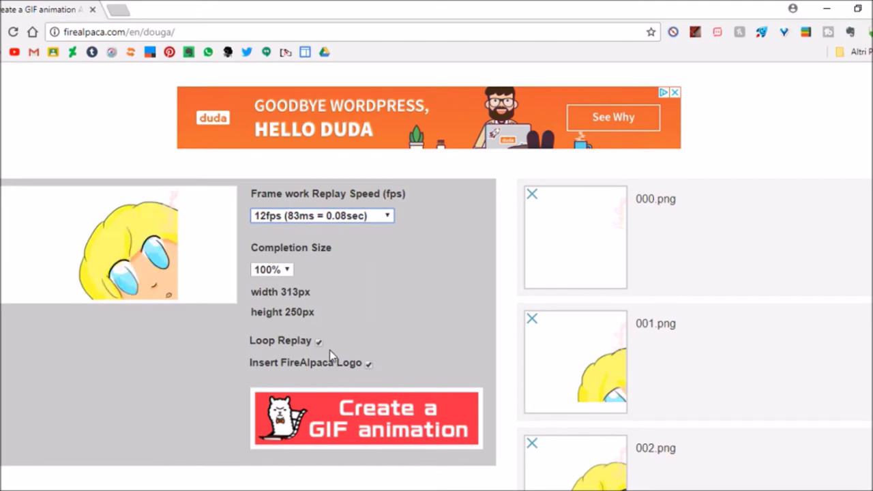
{"action": "left_click", "coordinate": [386, 217]}
{"action": "left_click", "coordinate": [321, 308]}
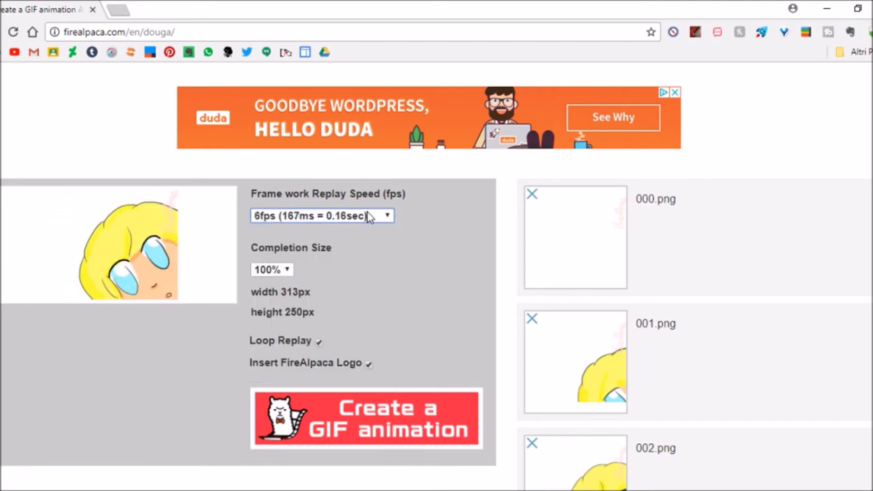
{"action": "left_click", "coordinate": [369, 216]}
{"action": "left_click", "coordinate": [340, 321]}
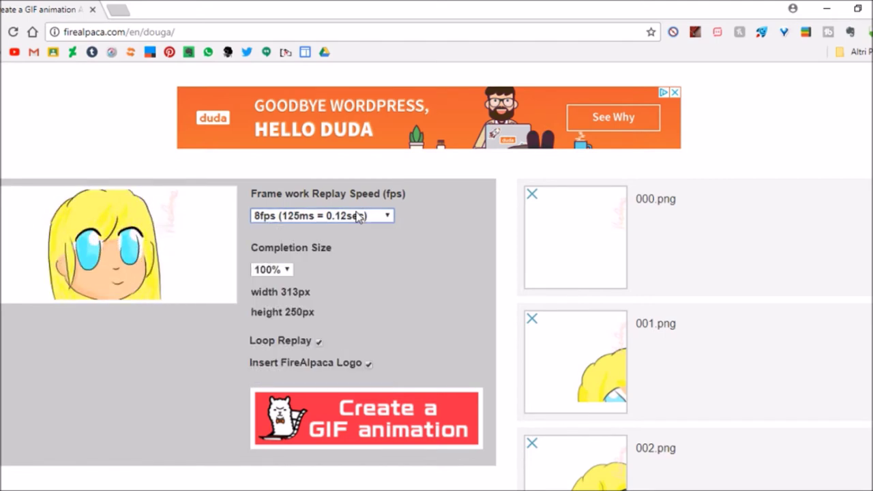
{"action": "left_click", "coordinate": [361, 217]}
{"action": "left_click", "coordinate": [341, 335]}
{"action": "left_click", "coordinate": [354, 217]}
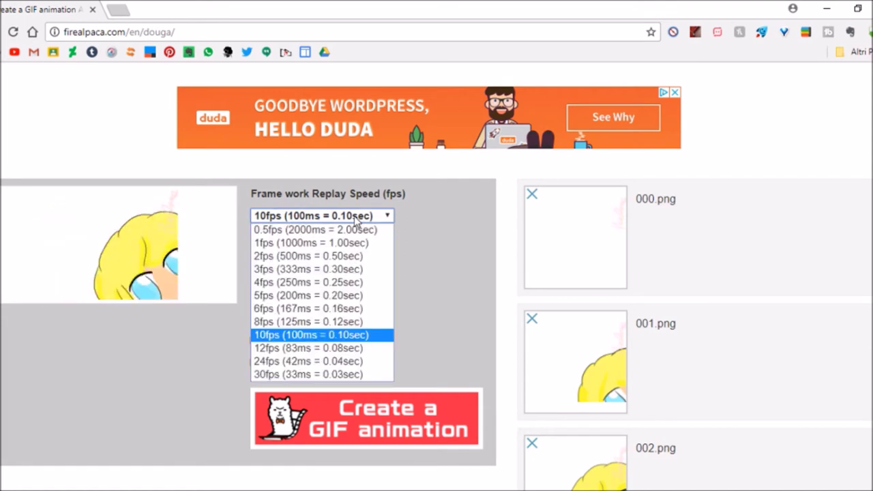
{"action": "left_click", "coordinate": [411, 241]}
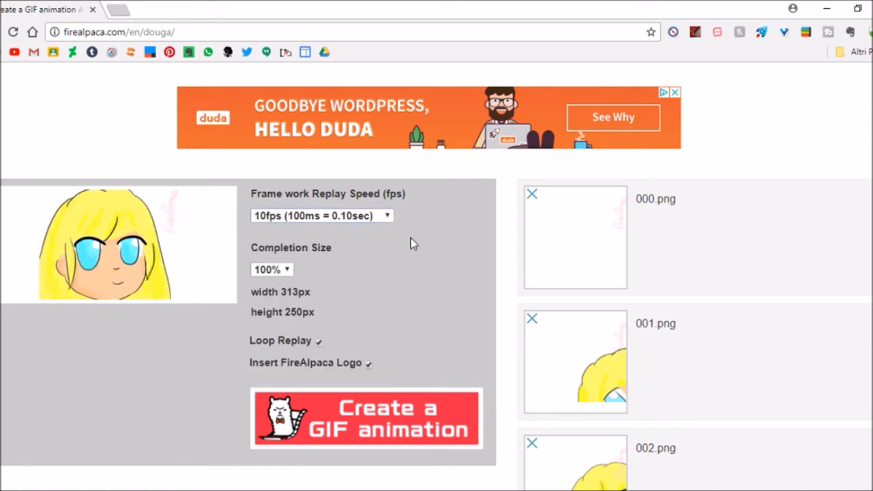
Try a completion size of 50% for the GIF, and set it back to 100%
{"action": "left_click", "coordinate": [280, 270]}
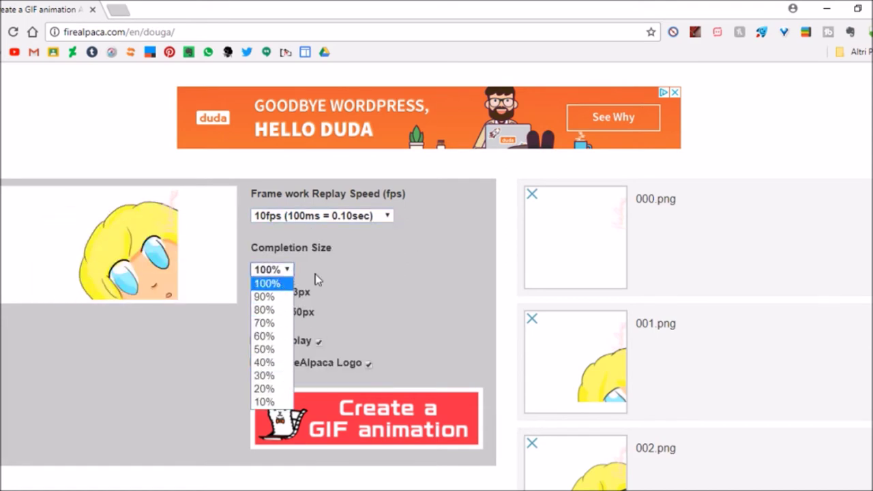
{"action": "left_click", "coordinate": [285, 283]}
{"action": "left_click", "coordinate": [280, 270]}
{"action": "left_click", "coordinate": [266, 348]}
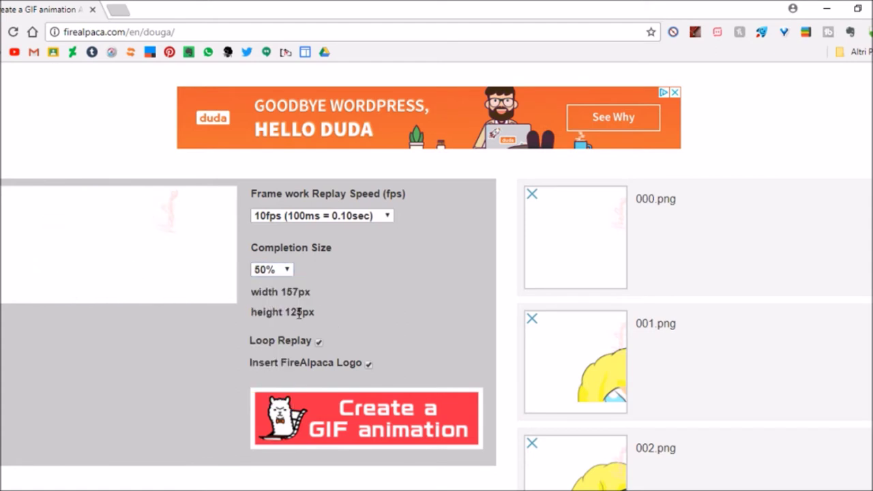
{"action": "left_click", "coordinate": [293, 271]}
{"action": "left_click", "coordinate": [285, 283]}
Create the GIF animation without the FireAlpaca logo and download it
{"action": "left_click", "coordinate": [369, 363]}
{"action": "left_click", "coordinate": [395, 439]}
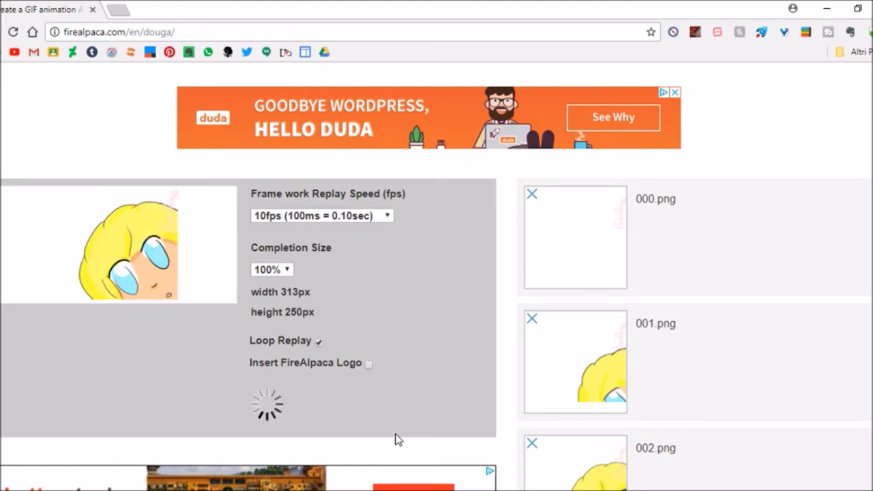
{"action": "left_click", "coordinate": [396, 437]}
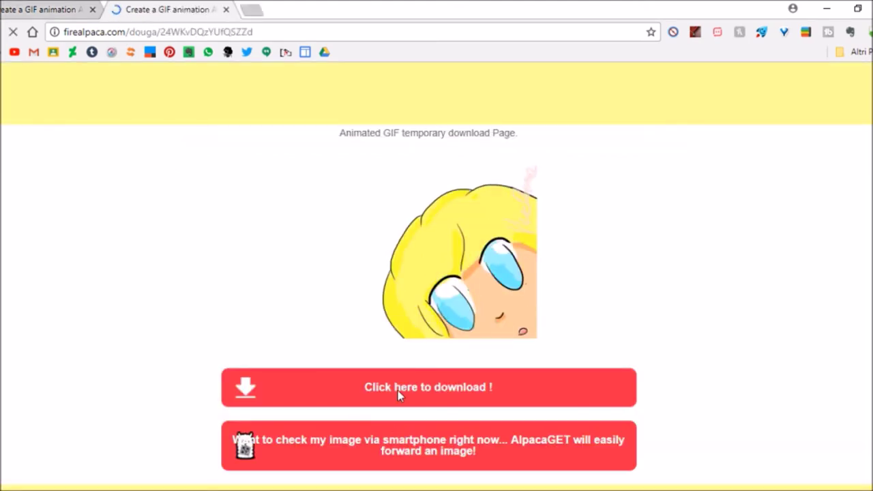
{"action": "left_click", "coordinate": [387, 393]}
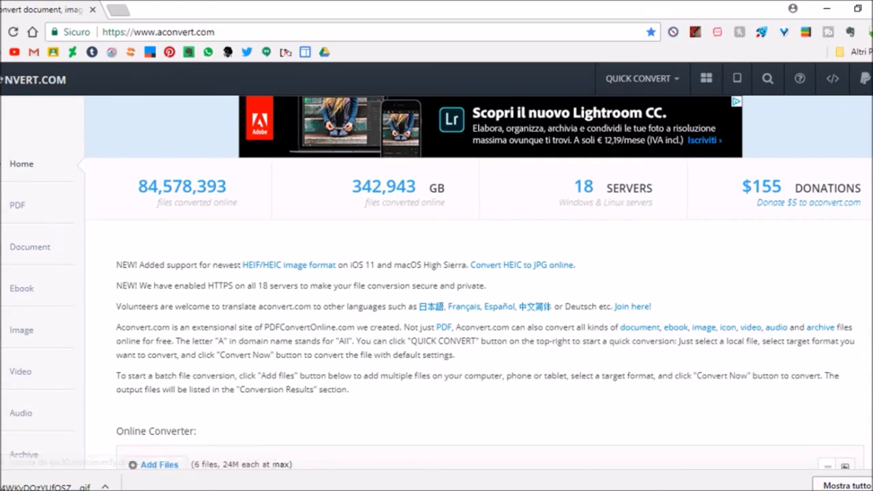
Examine Aconvert's image converter, including its target formats, file selection and icon conversion option
{"action": "scroll", "coordinate": [437, 268], "scroll_direction": "down", "scroll_amount": 1}
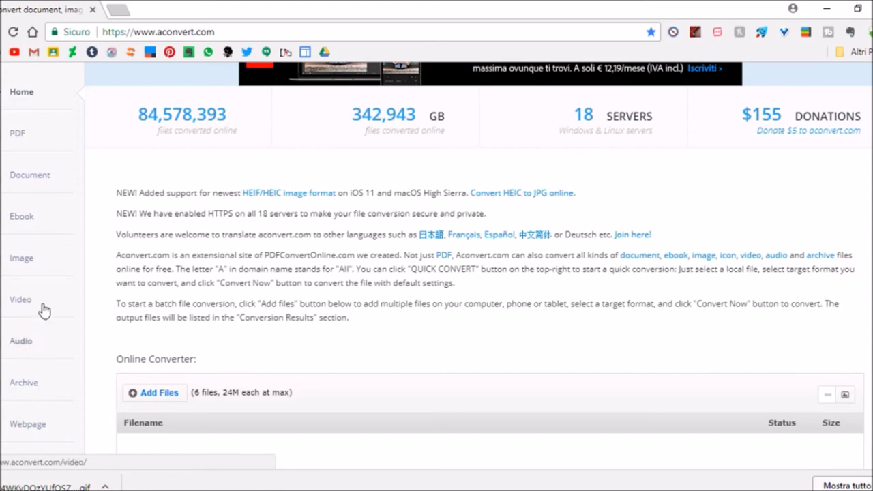
{"action": "left_click", "coordinate": [43, 278]}
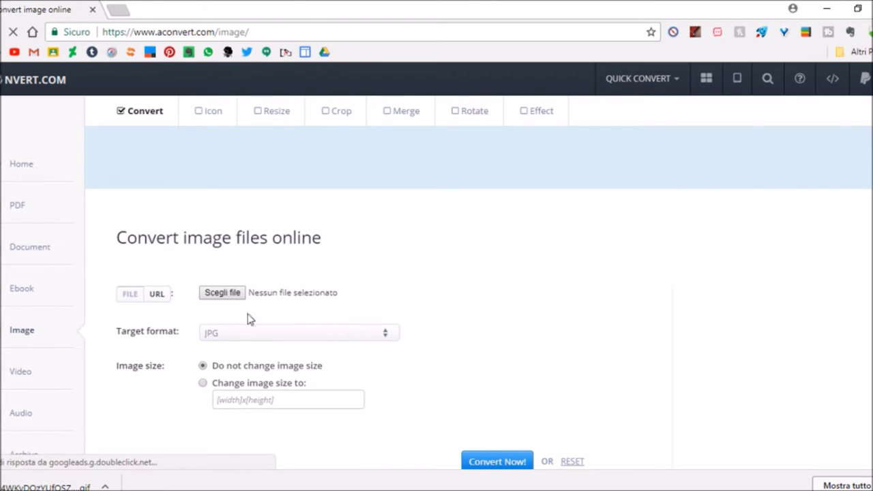
{"action": "left_click", "coordinate": [371, 332]}
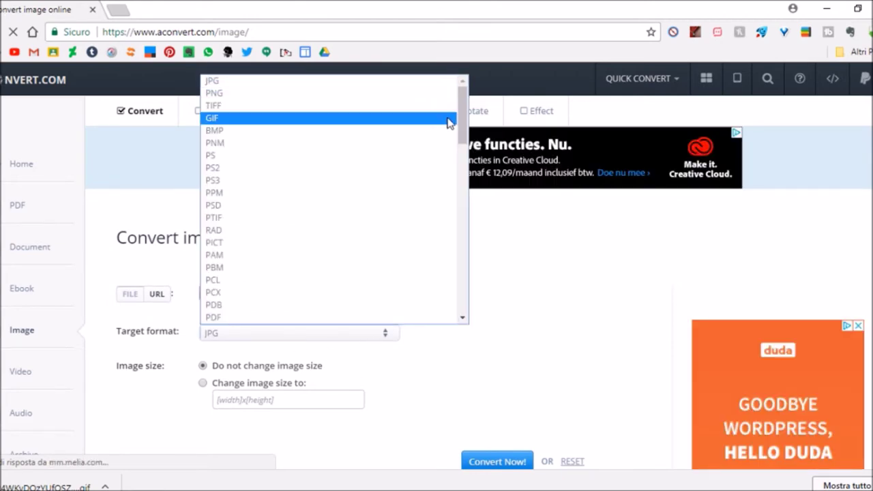
{"action": "scroll", "coordinate": [460, 121], "scroll_direction": "down", "scroll_amount": 2}
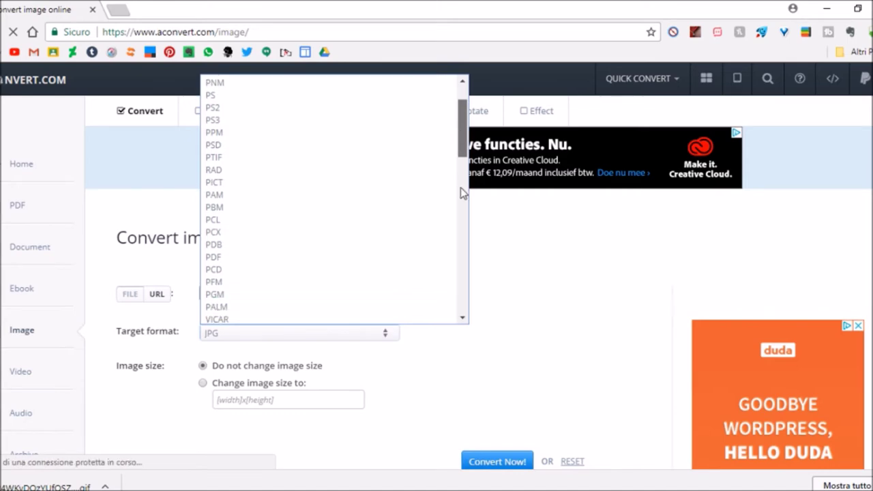
{"action": "scroll", "coordinate": [454, 266], "scroll_direction": "down", "scroll_amount": 15}
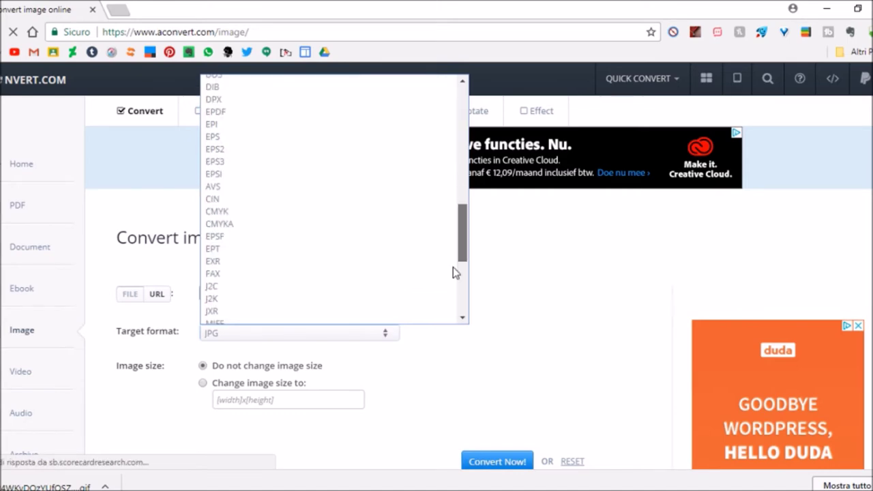
{"action": "left_click", "coordinate": [500, 302]}
{"action": "left_click", "coordinate": [224, 292]}
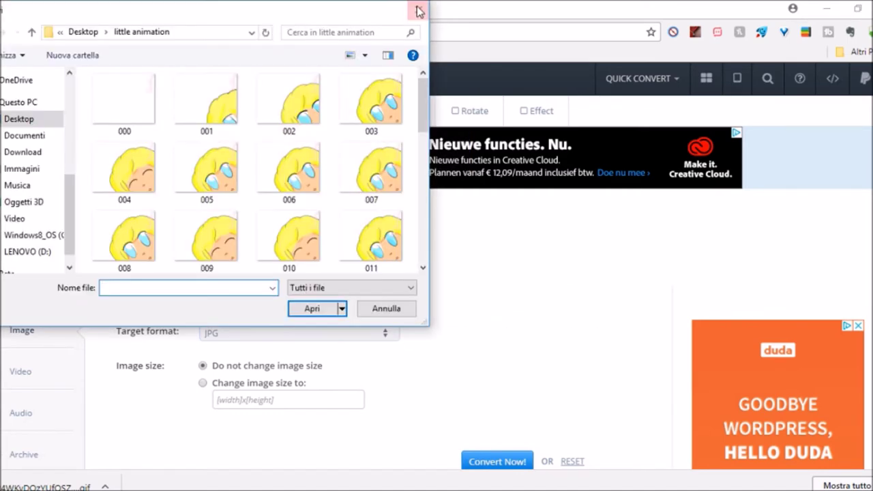
{"action": "left_click", "coordinate": [419, 11]}
{"action": "left_click", "coordinate": [212, 111]}
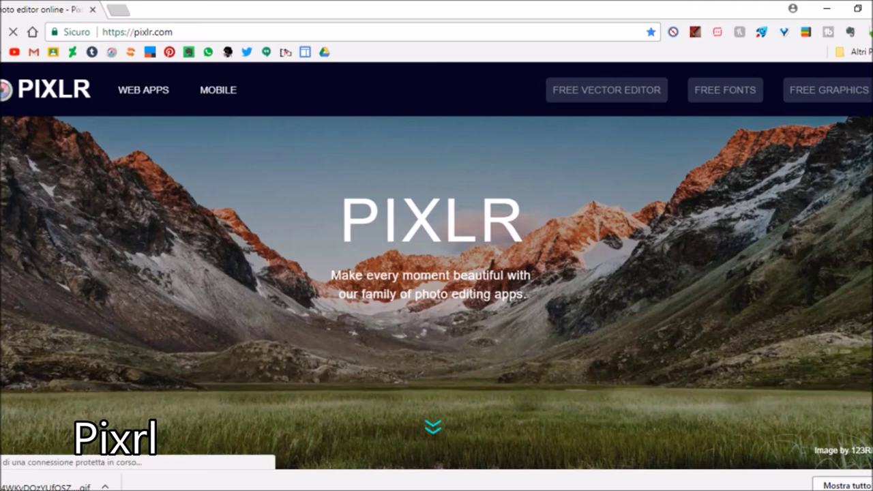
Launch Pixlr Editor from the Pixlr site and open the qq picture from the Desktop folder
{"action": "scroll", "coordinate": [436, 293], "scroll_direction": "down", "scroll_amount": 5}
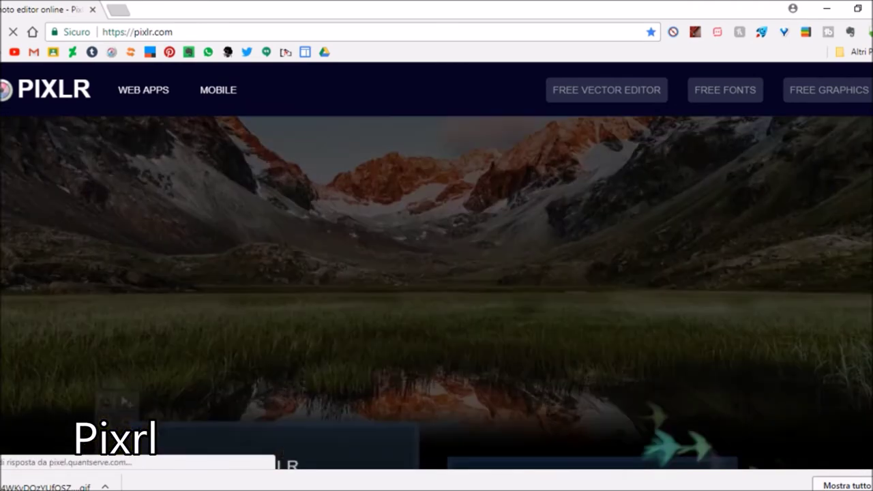
{"action": "left_click", "coordinate": [271, 364]}
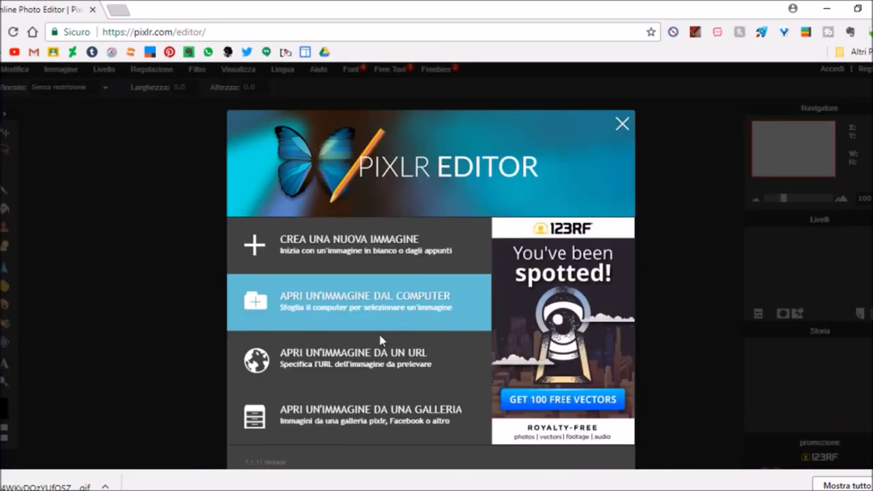
{"action": "left_click", "coordinate": [382, 341]}
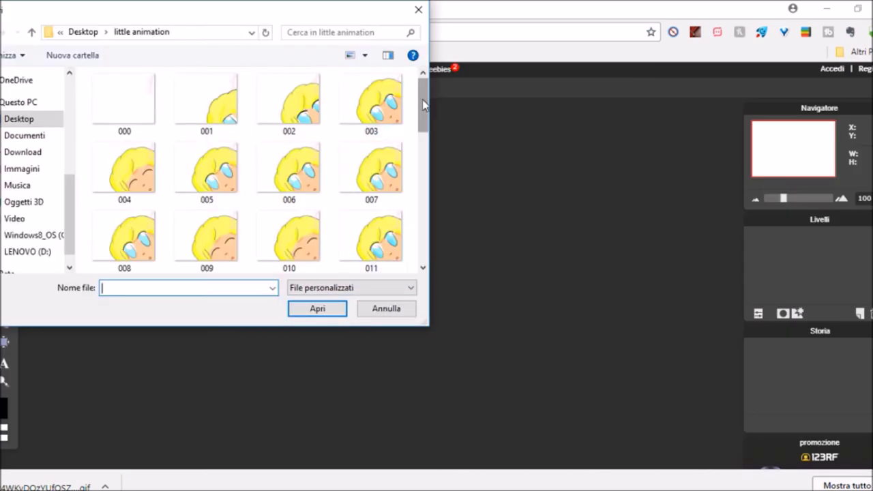
{"action": "left_click_drag", "start_coordinate": [423, 102], "coordinate": [423, 200]}
{"action": "left_click", "coordinate": [31, 32]}
{"action": "double_click", "coordinate": [272, 248]}
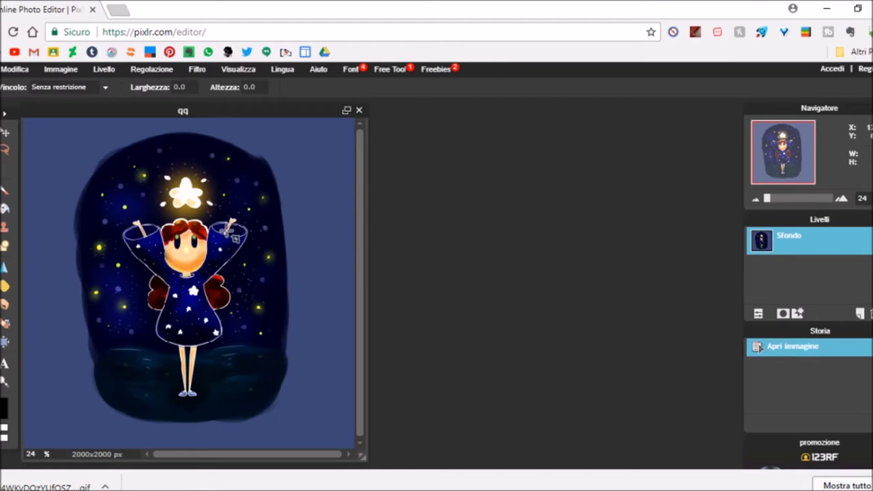
Brighten the qq picture with a Curves adjustment
{"action": "left_click", "coordinate": [197, 69]}
{"action": "mouse_move", "coordinate": [152, 69]}
{"action": "left_click", "coordinate": [161, 148]}
{"action": "left_click_drag", "start_coordinate": [374, 315], "coordinate": [363, 293]}
{"action": "mouse_move", "coordinate": [476, 220]}
{"action": "left_mouse_down"}
{"action": "mouse_move", "coordinate": [483, 240]}
{"action": "mouse_move", "coordinate": [468, 226]}
{"action": "left_mouse_up"}
{"action": "left_click", "coordinate": [514, 395]}
Try the old photo adjustment (Foto antica) and a Smudge stroke on the girl's face, and undo both
{"action": "left_click", "coordinate": [152, 68]}
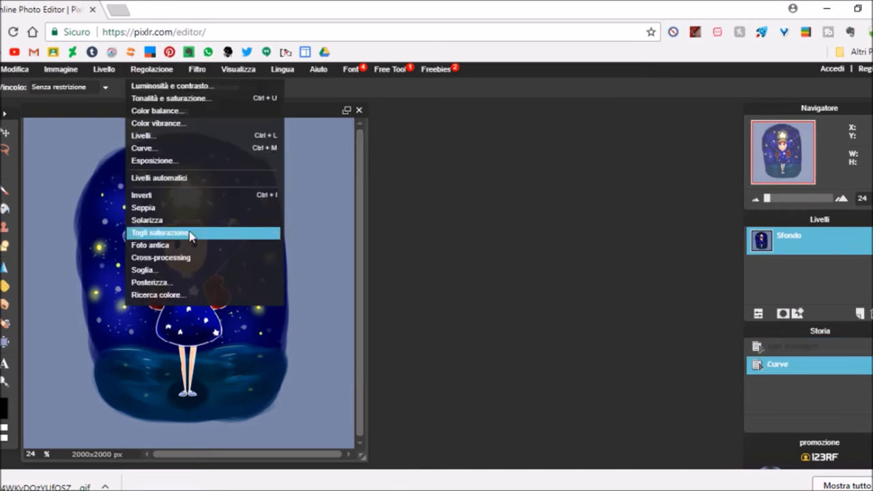
{"action": "left_click", "coordinate": [150, 245]}
{"action": "left_click", "coordinate": [197, 69]}
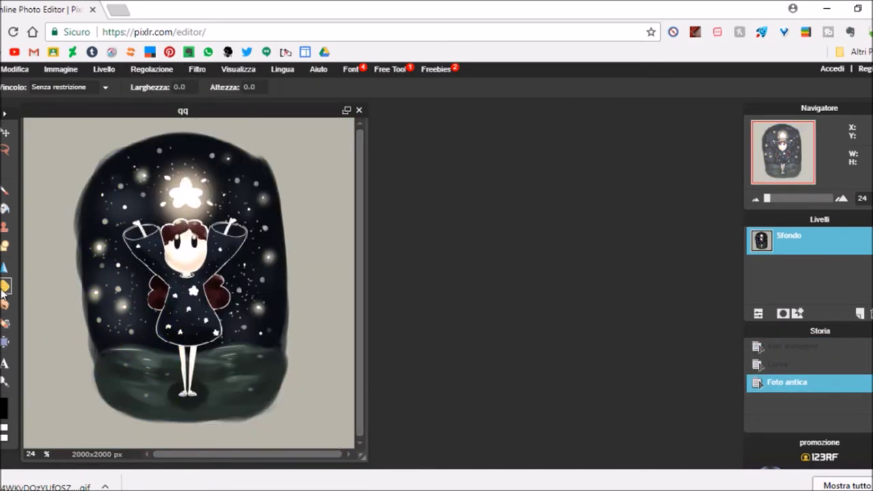
{"action": "left_click", "coordinate": [0, 288]}
{"action": "left_click", "coordinate": [186, 268]}
{"action": "key", "text": "ctrl+z"}
{"action": "key", "text": "ctrl+z"}
Smear the water with the Smudge tool at brush size 200, and warp the glowing dots beside the girl with the Deform tool
{"action": "left_click", "coordinate": [54, 88]}
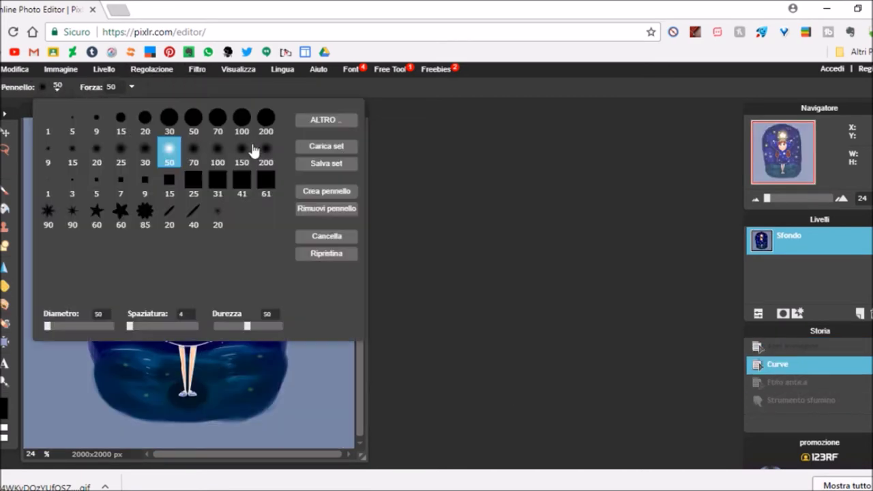
{"action": "left_click", "coordinate": [252, 148]}
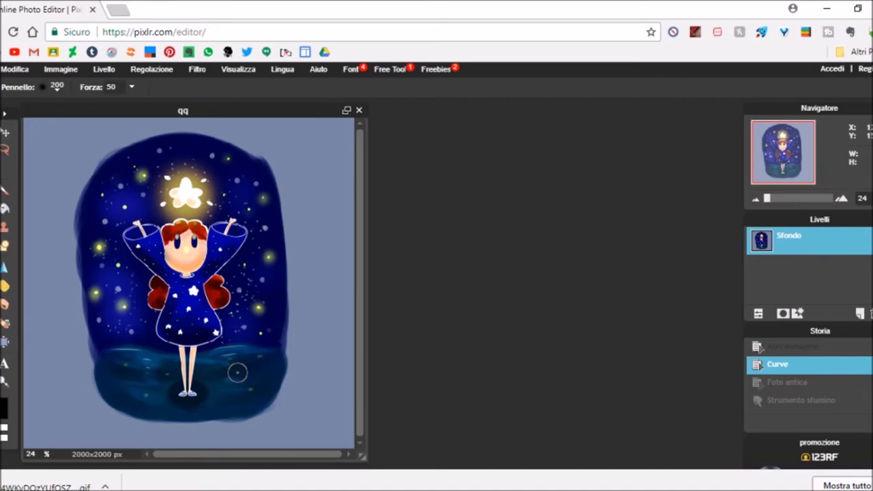
{"action": "left_click_drag", "start_coordinate": [237, 373], "coordinate": [186, 373]}
{"action": "key", "text": "ctrl+z"}
{"action": "key", "text": "ctrl+z"}
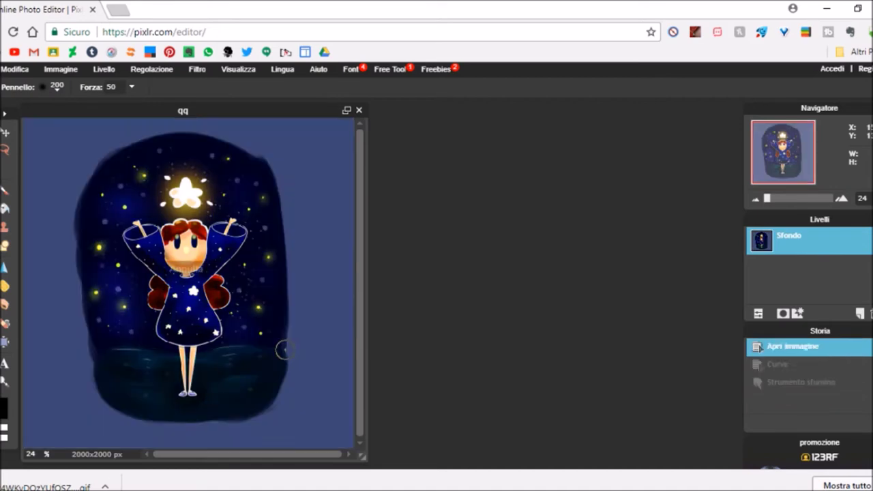
{"action": "key", "text": "ctrl+y"}
{"action": "left_click_drag", "start_coordinate": [235, 375], "coordinate": [243, 376]}
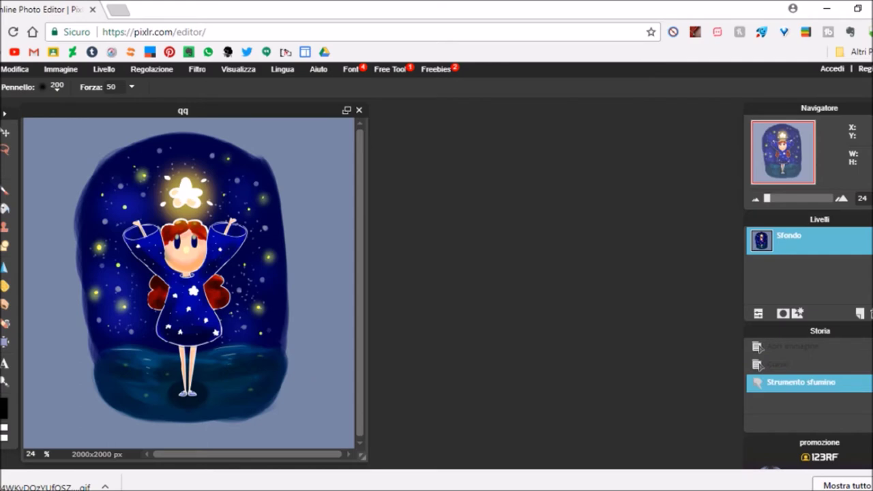
{"action": "left_click", "coordinate": [8, 343]}
{"action": "mouse_move", "coordinate": [105, 266]}
{"action": "left_mouse_down"}
{"action": "mouse_move", "coordinate": [117, 264]}
{"action": "mouse_move", "coordinate": [55, 279]}
{"action": "mouse_move", "coordinate": [121, 268]}
{"action": "left_mouse_up"}
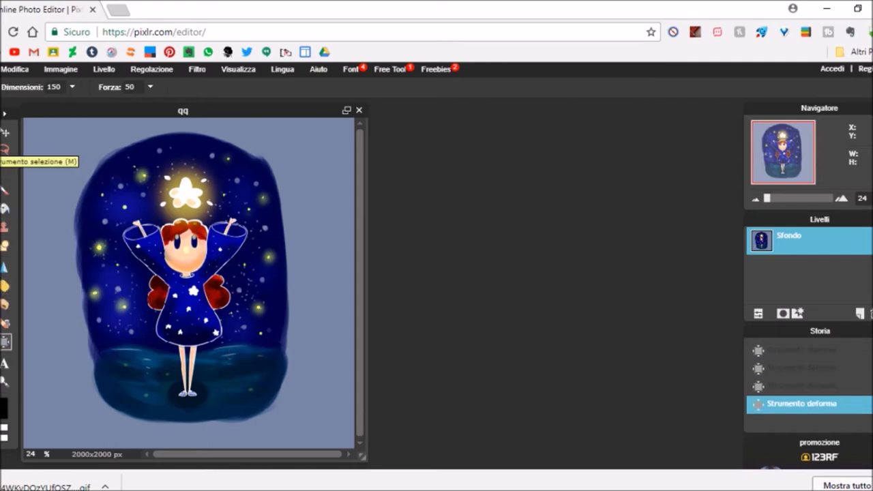
Cut the blue night background selected with the wand tool, paste it as a new layer and move it slightly upward
{"action": "left_click", "coordinate": [5, 151]}
{"action": "left_click", "coordinate": [124, 158]}
{"action": "key", "text": "ctrl+x"}
{"action": "key", "text": "ctrl+v"}
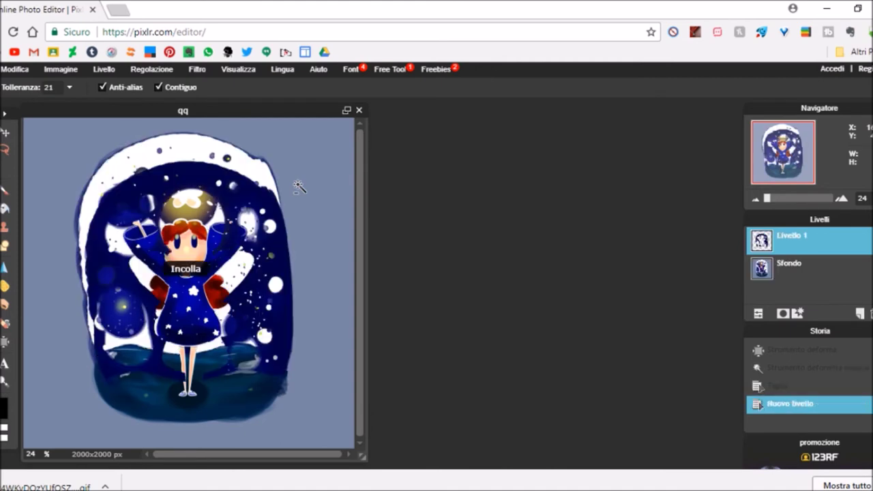
{"action": "left_click", "coordinate": [5, 132]}
{"action": "left_click_drag", "start_coordinate": [205, 273], "coordinate": [198, 245]}
Open a filter for the pasted layer and lower its slider setting
{"action": "left_click", "coordinate": [197, 70]}
{"action": "left_click", "coordinate": [205, 203]}
{"action": "left_click_drag", "start_coordinate": [387, 226], "coordinate": [368, 226]}
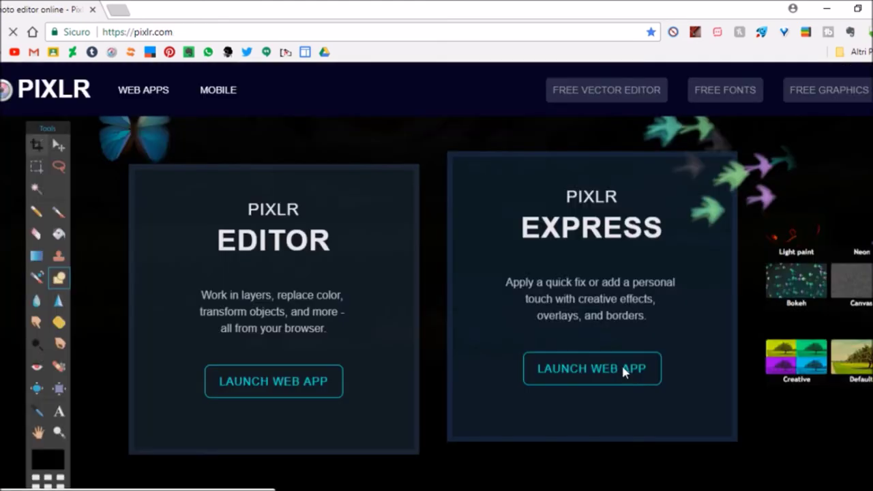
Launch Pixlr Express from the Pixlr site and open the starry girl picture from the computer
{"action": "left_click", "coordinate": [622, 369]}
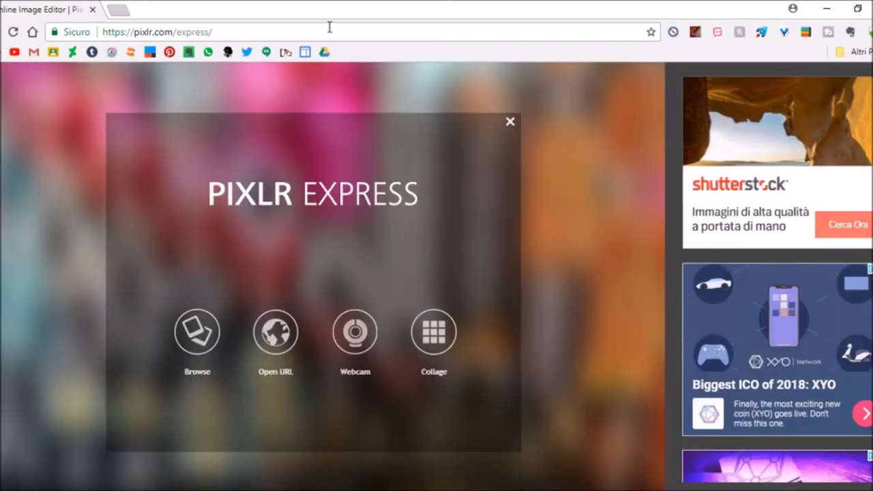
{"action": "left_click", "coordinate": [197, 332]}
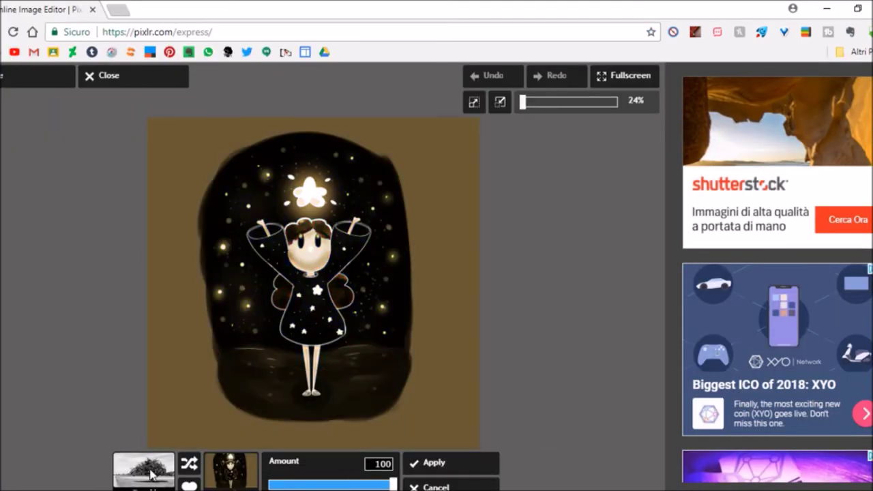
Try a brown-toned effect on the picture, lower its amount and cancel it
{"action": "left_click", "coordinate": [433, 404]}
{"action": "left_click_drag", "start_coordinate": [392, 484], "coordinate": [315, 485]}
{"action": "left_click", "coordinate": [437, 486]}
Try the Creative effects Kim, Fei and Artfunkle on the picture
{"action": "left_click", "coordinate": [57, 416]}
{"action": "left_click", "coordinate": [225, 404]}
{"action": "left_click", "coordinate": [222, 483]}
{"action": "left_click", "coordinate": [222, 483]}
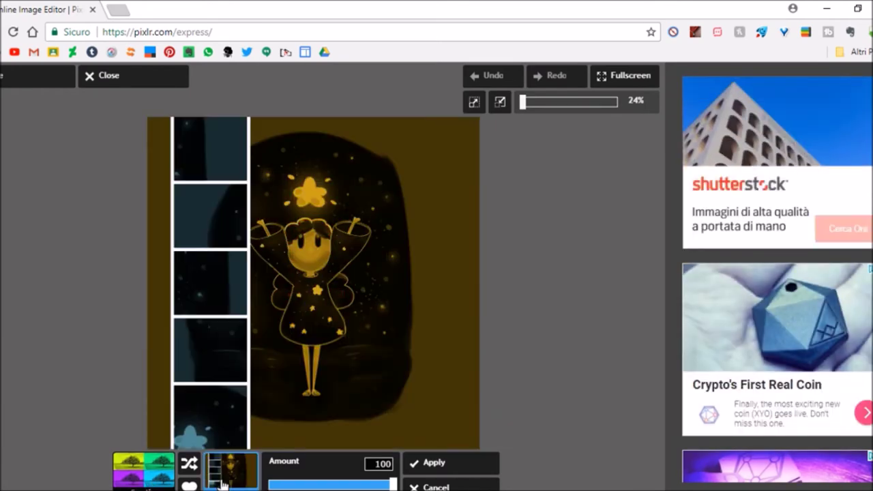
{"action": "left_click", "coordinate": [222, 481]}
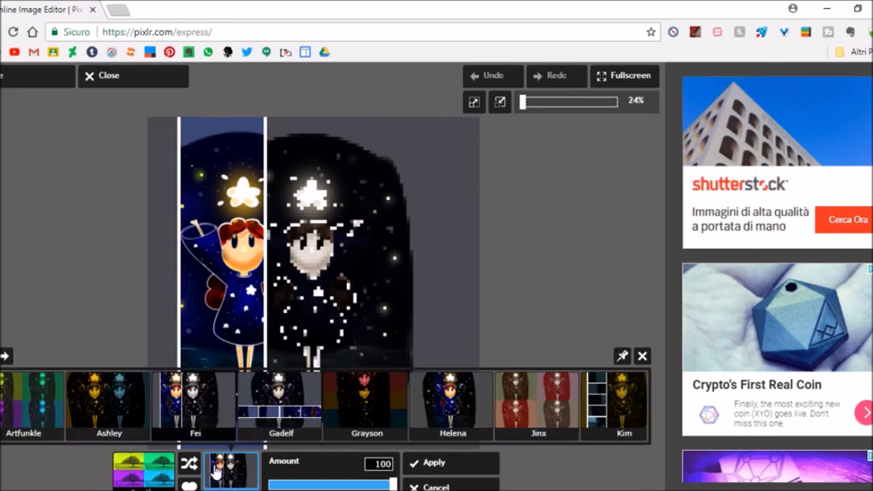
{"action": "left_click", "coordinate": [32, 406]}
Switch to Sumo Paint, load its Paint page and bring the Sumopaint Lite editor into view
{"action": "left_click", "coordinate": [380, 136]}
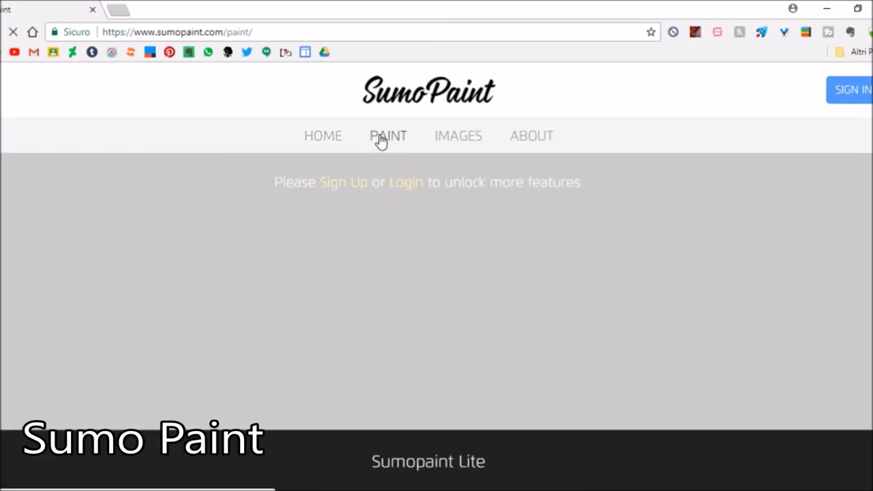
{"action": "scroll", "coordinate": [392, 280], "scroll_direction": "down", "scroll_amount": 4}
{"action": "left_click", "coordinate": [400, 308]}
{"action": "left_click", "coordinate": [172, 106]}
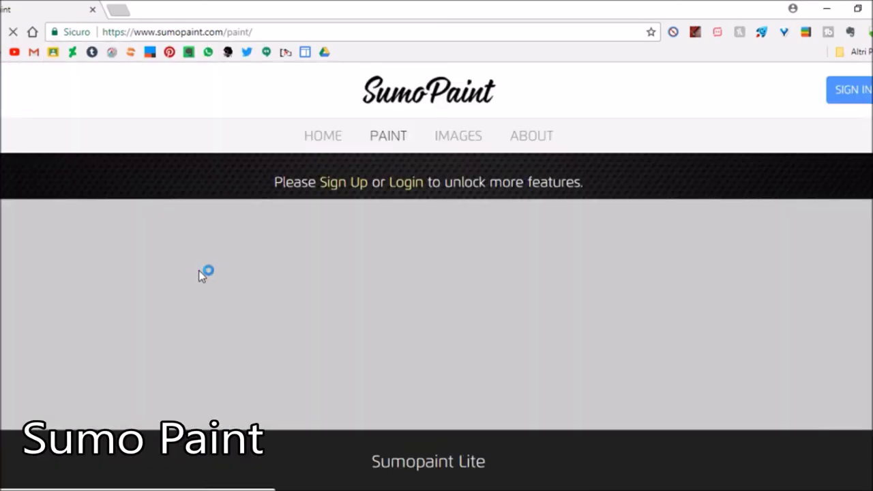
{"action": "scroll", "coordinate": [201, 275], "scroll_direction": "down", "scroll_amount": 5}
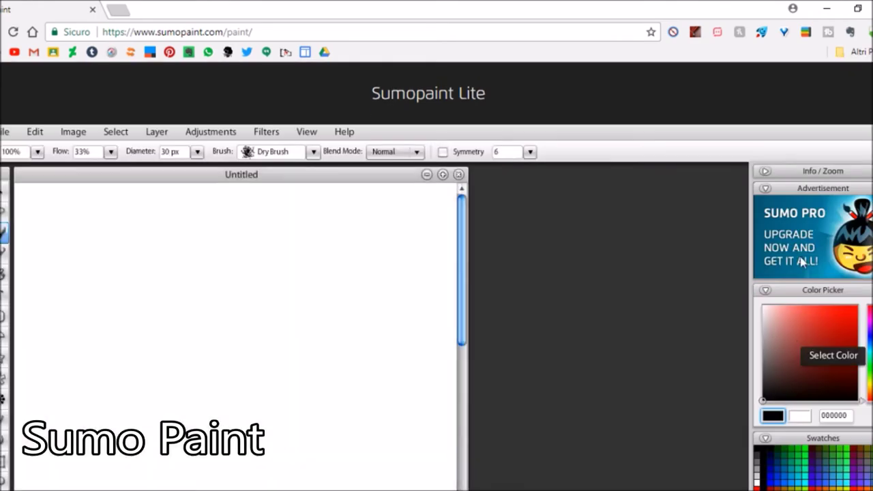
{"action": "scroll", "coordinate": [800, 257], "scroll_direction": "down", "scroll_amount": 1}
Create a new image with a white background, 700 px wide and 700 px high
{"action": "left_click", "coordinate": [4, 78]}
{"action": "left_click", "coordinate": [17, 95]}
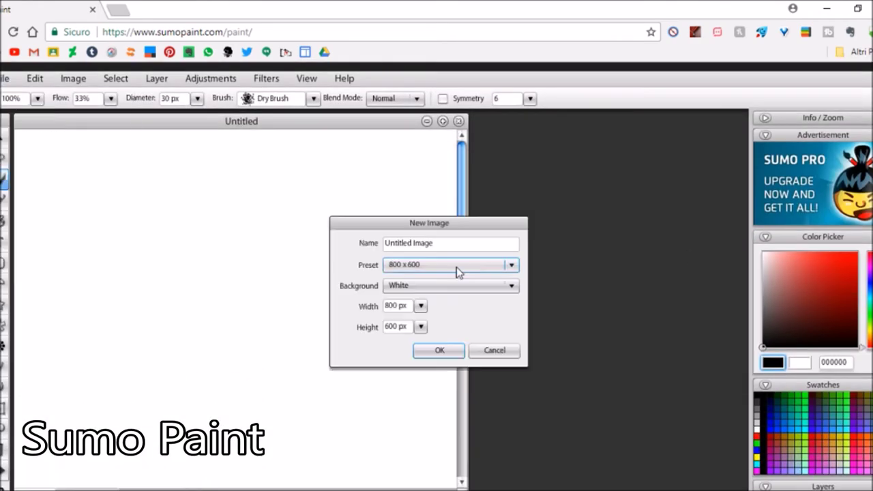
{"action": "left_click", "coordinate": [416, 266]}
{"action": "left_click", "coordinate": [417, 266]}
{"action": "left_click", "coordinate": [420, 309]}
{"action": "left_click", "coordinate": [409, 322]}
{"action": "left_click", "coordinate": [393, 305]}
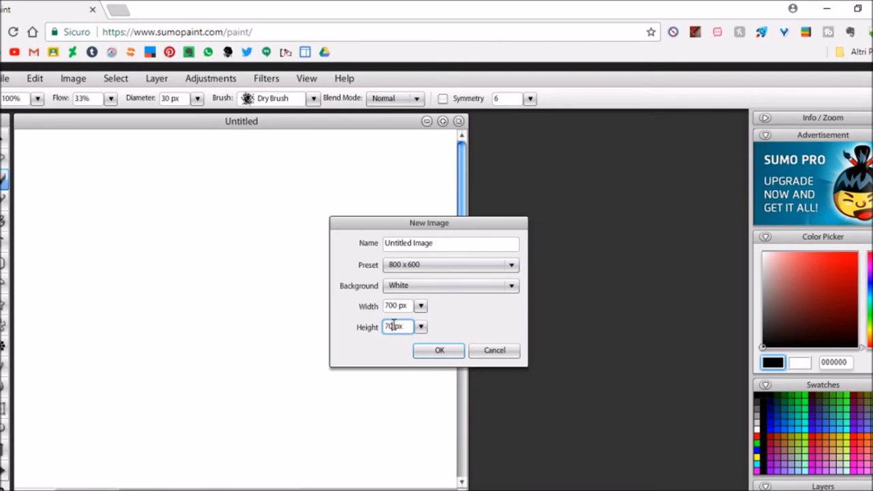
{"action": "type", "text": "00"}
{"action": "key", "text": "Return"}
Draw a thin freehand curve on the canvas, and paint a thick black horizontal band with an increased line thickness
{"action": "left_click", "coordinate": [4, 189]}
{"action": "left_click_drag", "start_coordinate": [213, 192], "coordinate": [380, 207]}
{"action": "key", "text": "ctrl+z"}
{"action": "mouse_move", "coordinate": [311, 294]}
{"action": "left_mouse_down"}
{"action": "mouse_move", "coordinate": [302, 172]}
{"action": "mouse_move", "coordinate": [333, 205]}
{"action": "left_mouse_up"}
{"action": "left_click", "coordinate": [124, 90]}
{"action": "left_click_drag", "start_coordinate": [80, 110], "coordinate": [99, 110]}
{"action": "left_click_drag", "start_coordinate": [265, 349], "coordinate": [526, 348]}
Choose the Air Brush 1 brush and paint a looping stroke below the black band
{"action": "left_click", "coordinate": [4, 171]}
{"action": "left_click", "coordinate": [314, 90]}
{"action": "left_click", "coordinate": [121, 161]}
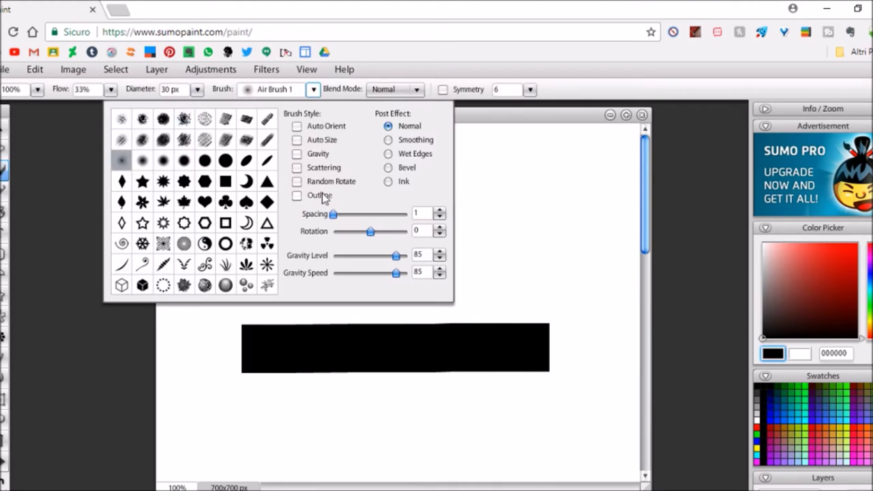
{"action": "left_click_drag", "start_coordinate": [234, 421], "coordinate": [469, 408]}
Set the brush symmetry value to 65 and paint a short test stroke in the upper part of the canvas
{"action": "left_click", "coordinate": [531, 91]}
{"action": "left_click_drag", "start_coordinate": [486, 108], "coordinate": [525, 108]}
{"action": "left_click_drag", "start_coordinate": [469, 214], "coordinate": [478, 244]}
{"action": "left_click", "coordinate": [416, 90]}
Turn on the Outline brush style and paint a wavy stroke above the black band and a zigzag below it
{"action": "left_click", "coordinate": [313, 91]}
{"action": "left_click", "coordinate": [296, 196]}
{"action": "left_click_drag", "start_coordinate": [558, 296], "coordinate": [251, 295]}
{"action": "left_click", "coordinate": [313, 90]}
{"action": "left_click", "coordinate": [389, 126]}
{"action": "left_click_drag", "start_coordinate": [592, 436], "coordinate": [500, 440]}
Choose the Circle brush and paint a dab and a large closed loop in light blue 69fff8 near the canvas bottom
{"action": "left_click", "coordinate": [313, 90]}
{"action": "left_click_drag", "start_coordinate": [644, 215], "coordinate": [644, 430]}
{"action": "left_click", "coordinate": [313, 89]}
{"action": "left_click", "coordinate": [226, 160]}
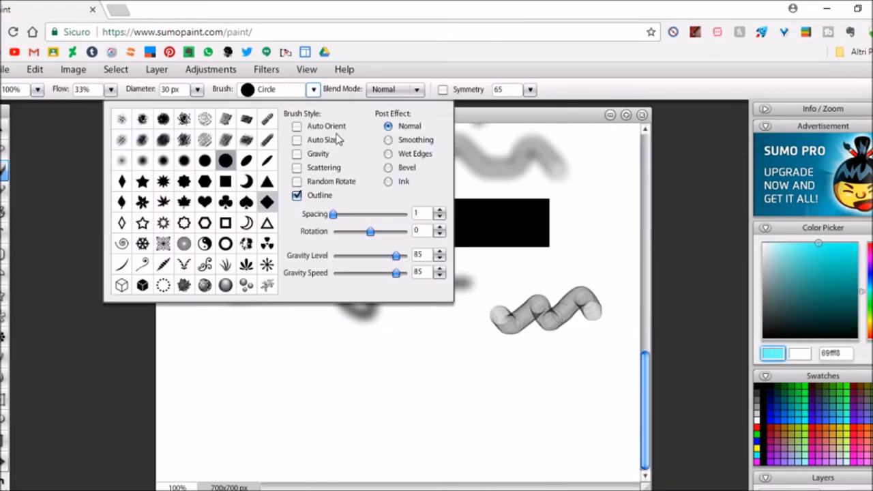
{"action": "left_click", "coordinate": [286, 358]}
{"action": "left_click_drag", "start_coordinate": [218, 386], "coordinate": [217, 389]}
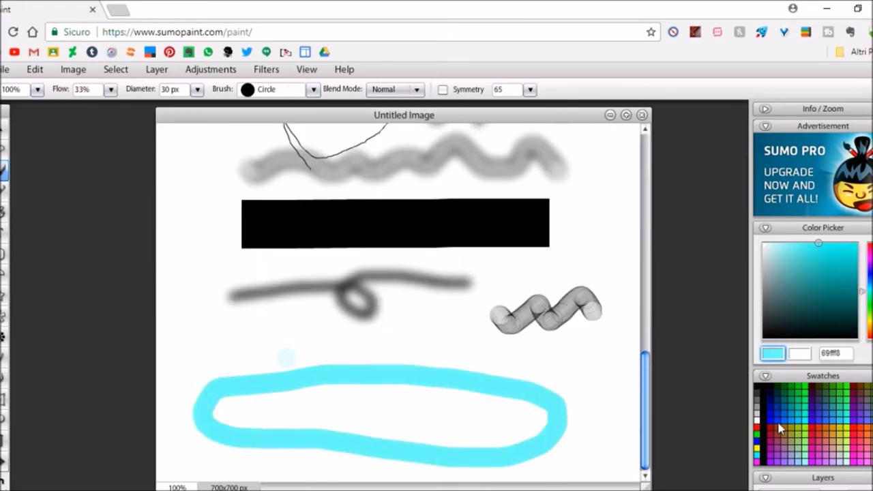
Reveal the layer list, hide the Background layer, add two new layers and make the lower new one active
{"action": "left_click", "coordinate": [767, 477]}
{"action": "left_click", "coordinate": [777, 488]}
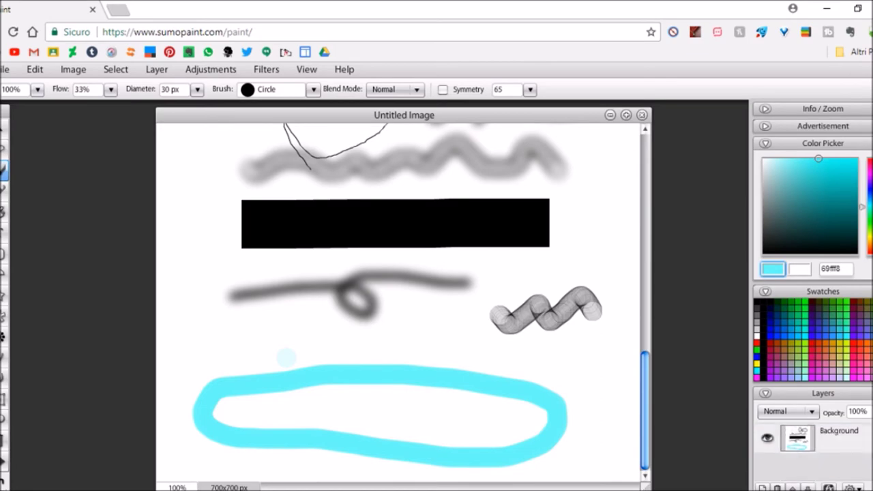
{"action": "left_click", "coordinate": [767, 438]}
{"action": "left_click", "coordinate": [763, 489]}
{"action": "double_click", "coordinate": [831, 431]}
Paint the greeting "Hi!" in large light blue strokes across the upper part of the new layer
{"action": "left_click_drag", "start_coordinate": [232, 155], "coordinate": [208, 240]}
{"action": "left_click_drag", "start_coordinate": [220, 196], "coordinate": [258, 196]}
{"action": "left_click_drag", "start_coordinate": [271, 157], "coordinate": [253, 262]}
{"action": "left_click_drag", "start_coordinate": [386, 152], "coordinate": [356, 265]}
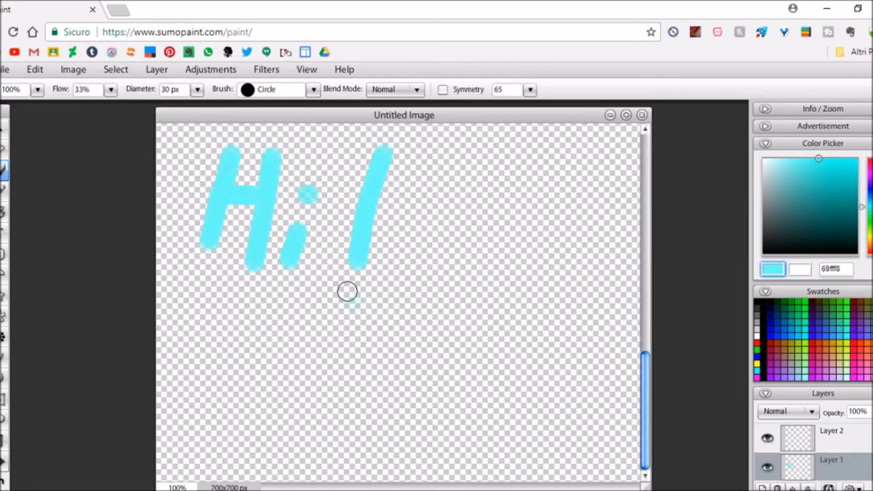
Add light blue dabs beside the greeting and draw a wavy line with the brush diameter set to 8 px
{"action": "left_click_drag", "start_coordinate": [517, 237], "coordinate": [525, 247]}
{"action": "mouse_move", "coordinate": [449, 226]}
{"action": "left_mouse_down"}
{"action": "mouse_move", "coordinate": [462, 264]}
{"action": "mouse_move", "coordinate": [482, 261]}
{"action": "left_mouse_up"}
{"action": "key", "text": "ctrl+z"}
{"action": "left_click", "coordinate": [197, 90]}
{"action": "left_click_drag", "start_coordinate": [159, 104], "coordinate": [154, 104]}
{"action": "left_click_drag", "start_coordinate": [453, 225], "coordinate": [446, 240]}
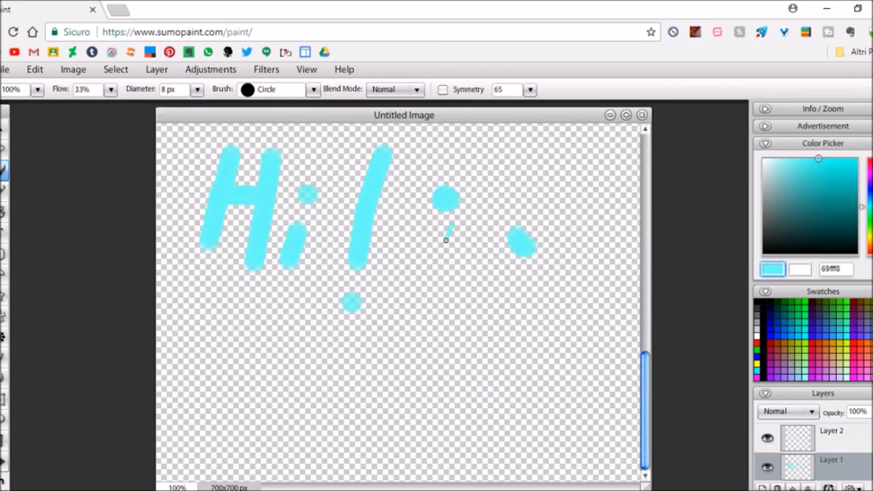
Move Layer 2 below Layer 1 and paint two short wavy strokes on it in dark colour 001817
{"action": "left_click_drag", "start_coordinate": [819, 431], "coordinate": [819, 467]}
{"action": "double_click", "coordinate": [801, 436]}
{"action": "left_click", "coordinate": [858, 245]}
{"action": "left_click_drag", "start_coordinate": [416, 318], "coordinate": [452, 323]}
{"action": "left_click_drag", "start_coordinate": [509, 305], "coordinate": [554, 294]}
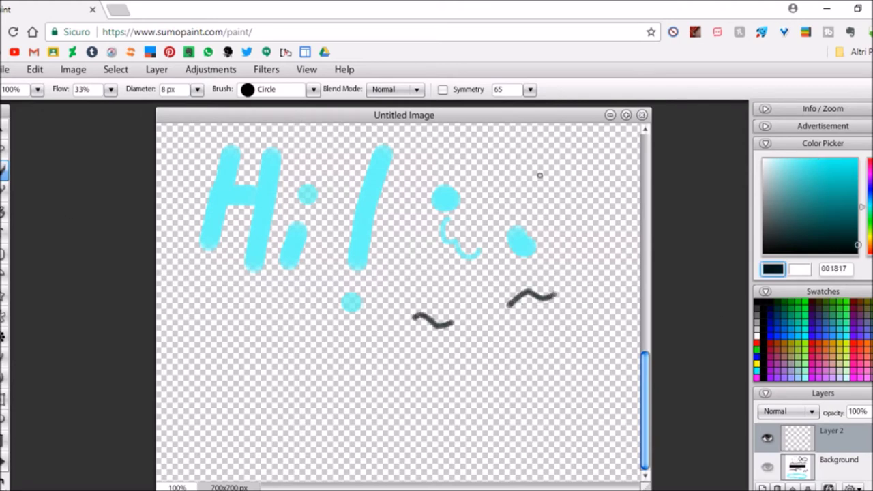
Hide Layer 2 and make Layer 1 the active layer
{"action": "left_click", "coordinate": [767, 437]}
{"action": "scroll", "coordinate": [811, 451], "scroll_direction": "up", "scroll_amount": 1}
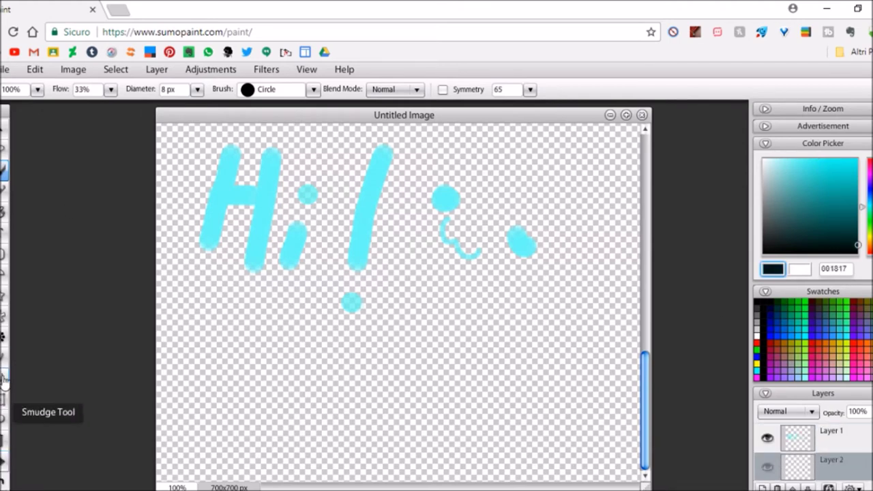
{"action": "left_click", "coordinate": [4, 232]}
{"action": "left_click", "coordinate": [832, 431]}
Add the text "Hi!" in the lower part of the canvas and change its font
{"action": "left_click", "coordinate": [234, 321]}
{"action": "left_click_drag", "start_coordinate": [334, 322], "coordinate": [409, 358]}
{"action": "left_click_drag", "start_coordinate": [409, 357], "coordinate": [648, 401]}
{"action": "type", "text": "Hi!"}
{"action": "left_click_drag", "start_coordinate": [368, 344], "coordinate": [273, 338]}
{"action": "left_click", "coordinate": [108, 89]}
{"action": "left_click", "coordinate": [42, 121]}
{"action": "left_click", "coordinate": [417, 335]}
Try two different tool option settings at the same spot in the right half of the canvas
{"action": "left_click", "coordinate": [294, 90]}
{"action": "left_click", "coordinate": [522, 292]}
{"action": "left_click", "coordinate": [295, 90]}
{"action": "left_click", "coordinate": [426, 110]}
{"action": "left_click", "coordinate": [522, 292]}
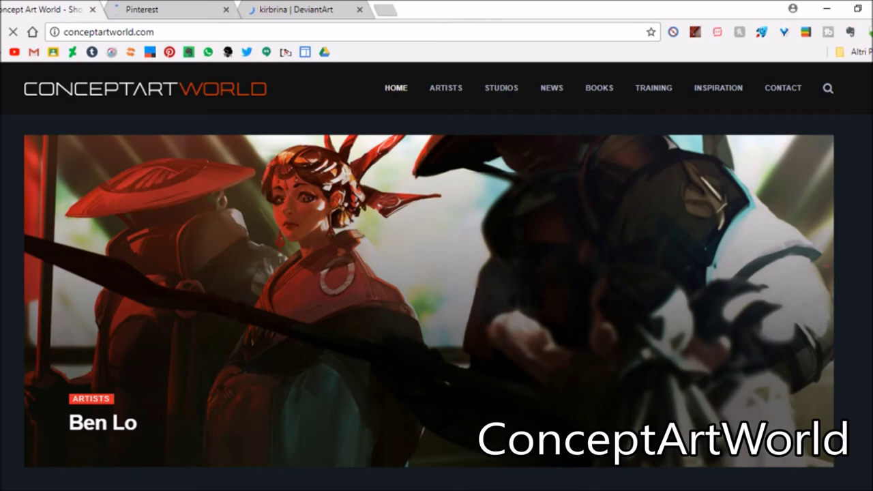
Look through the artist, news, book and inspiration articles on the first page of Concept Art World
{"action": "scroll", "coordinate": [437, 272], "scroll_direction": "down", "scroll_amount": 4}
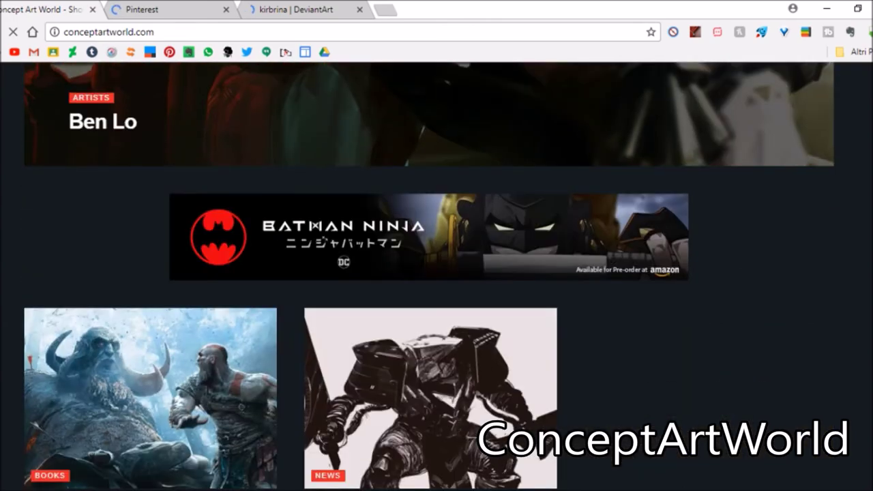
{"action": "scroll", "coordinate": [436, 273], "scroll_direction": "down", "scroll_amount": 3}
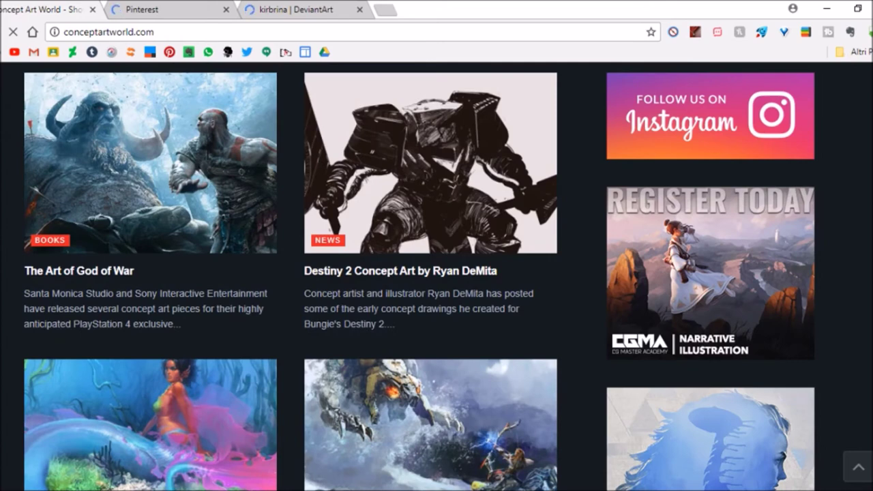
{"action": "scroll", "coordinate": [437, 273], "scroll_direction": "down", "scroll_amount": 1}
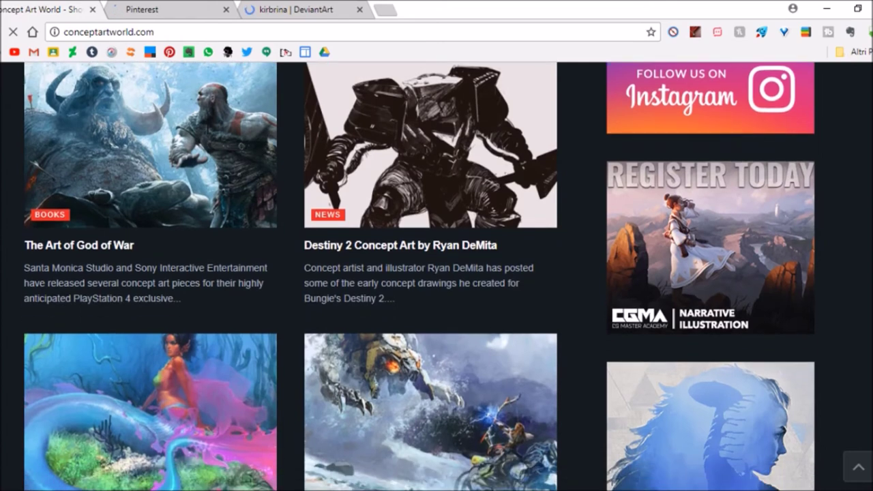
{"action": "scroll", "coordinate": [437, 273], "scroll_direction": "down", "scroll_amount": 1}
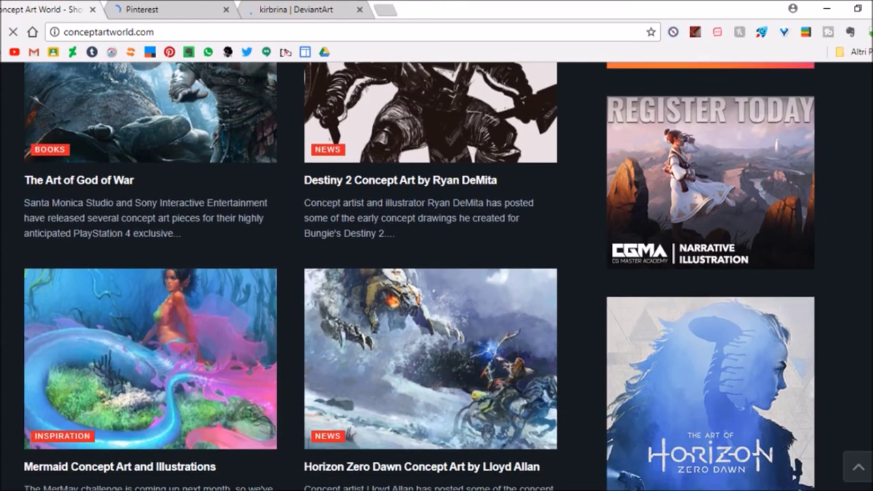
{"action": "scroll", "coordinate": [436, 273], "scroll_direction": "down", "scroll_amount": 2}
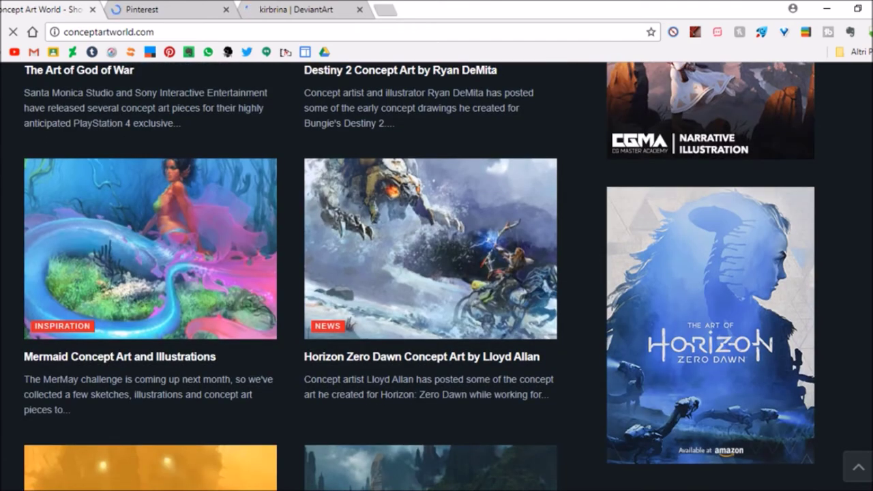
{"action": "scroll", "coordinate": [436, 273], "scroll_direction": "down", "scroll_amount": 2}
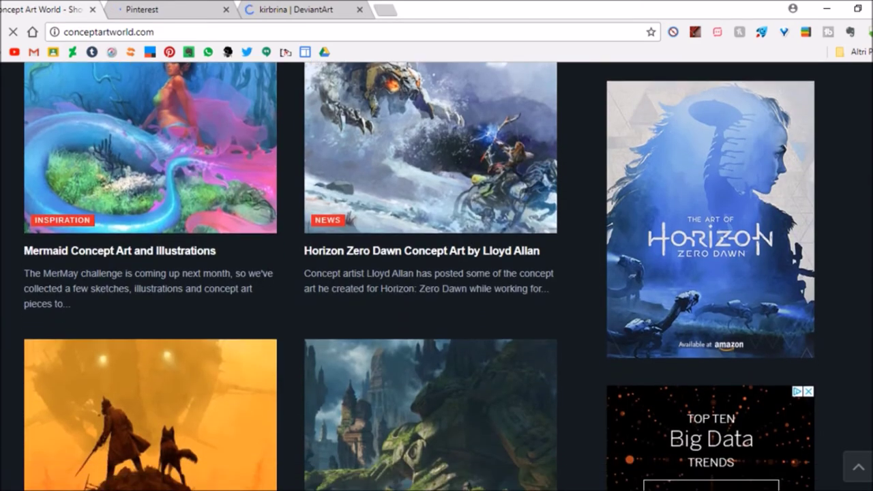
{"action": "scroll", "coordinate": [436, 273], "scroll_direction": "down", "scroll_amount": 3}
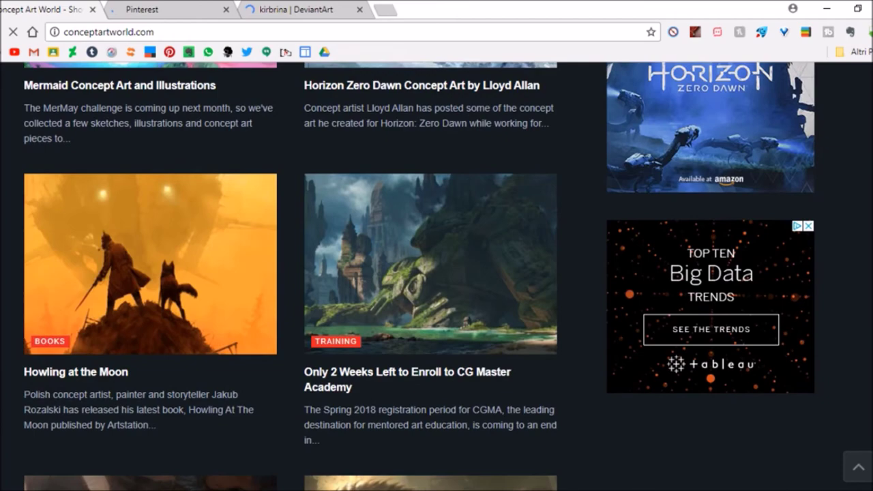
{"action": "scroll", "coordinate": [437, 272], "scroll_direction": "down", "scroll_amount": 5}
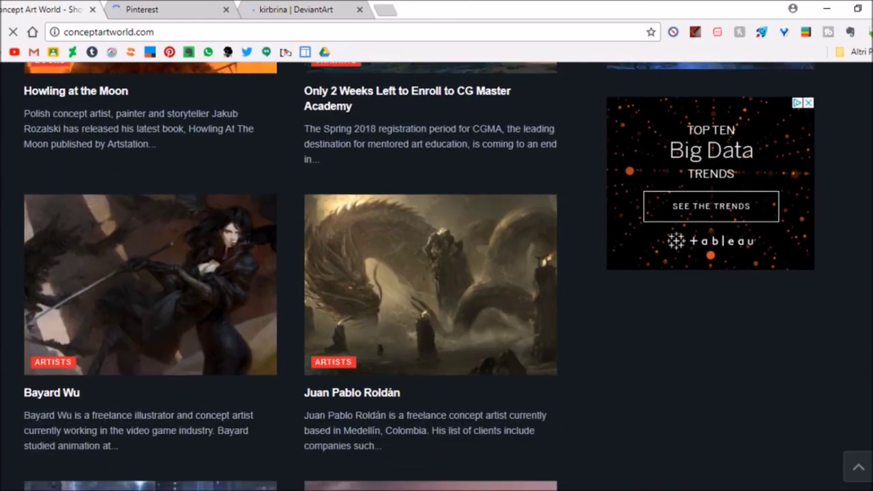
{"action": "scroll", "coordinate": [437, 273], "scroll_direction": "down", "scroll_amount": 6}
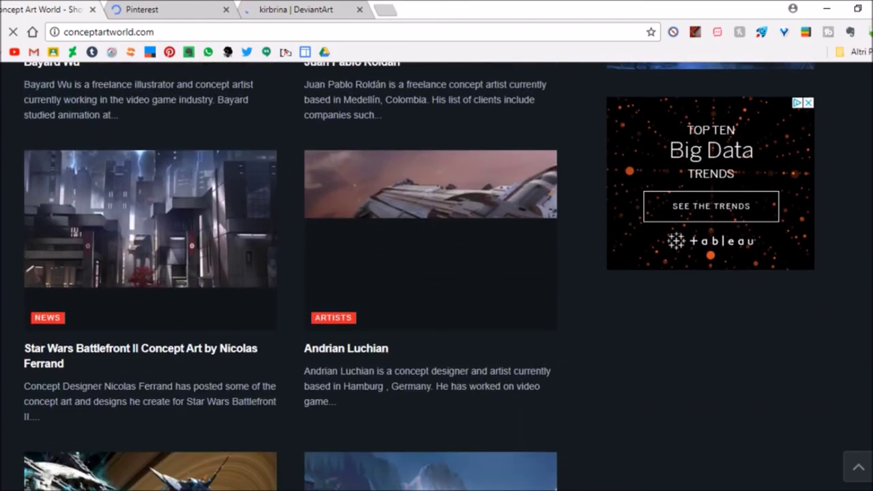
{"action": "scroll", "coordinate": [437, 273], "scroll_direction": "down", "scroll_amount": 6}
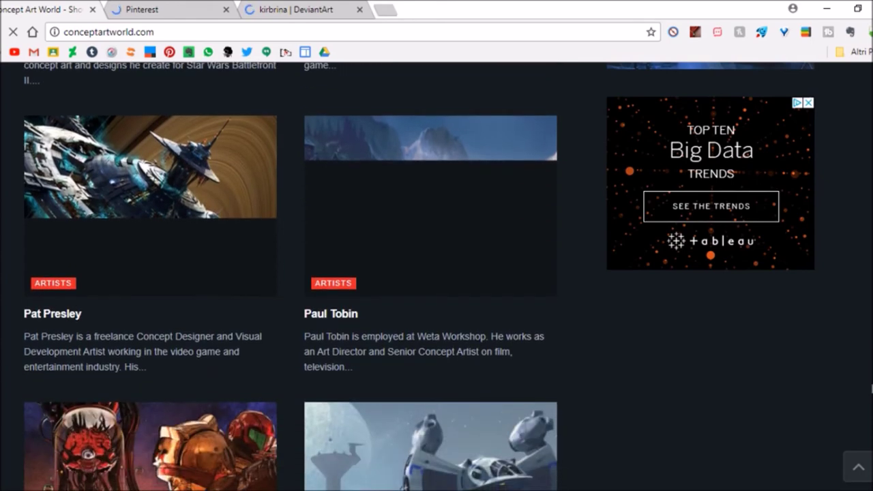
{"action": "scroll", "coordinate": [872, 388], "scroll_direction": "down", "scroll_amount": 5}
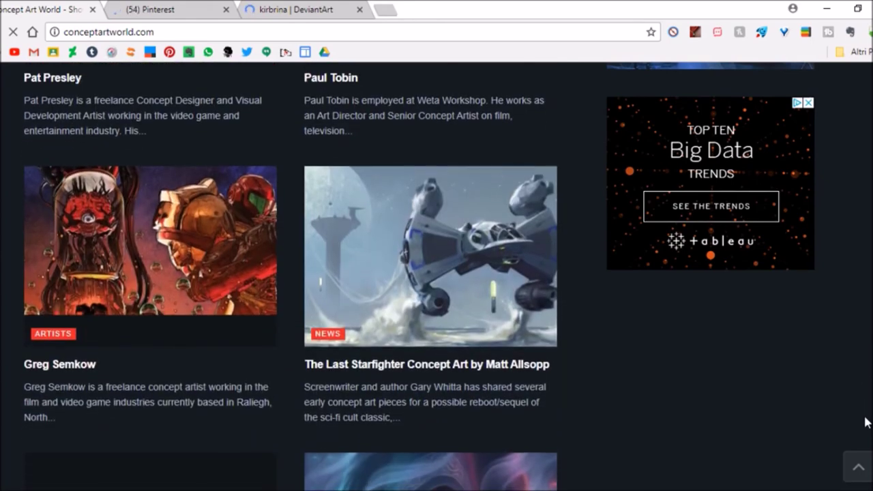
{"action": "scroll", "coordinate": [867, 430], "scroll_direction": "down", "scroll_amount": 5}
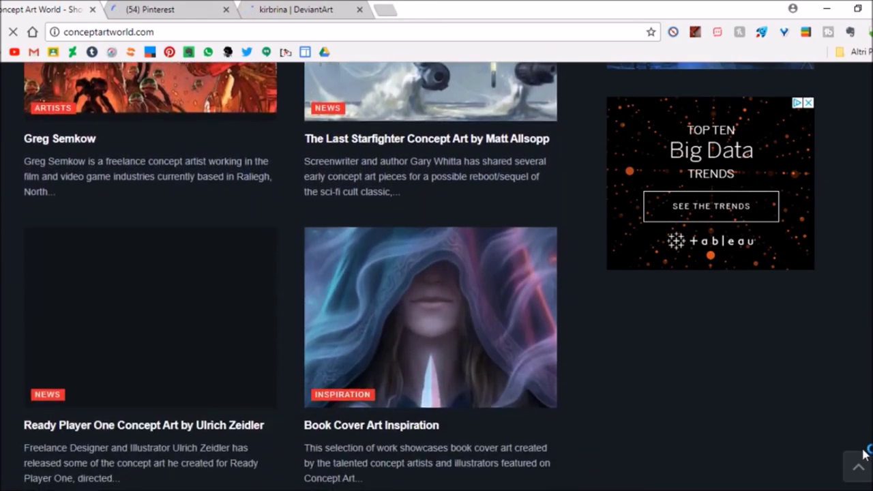
{"action": "scroll", "coordinate": [863, 465], "scroll_direction": "down", "scroll_amount": 2}
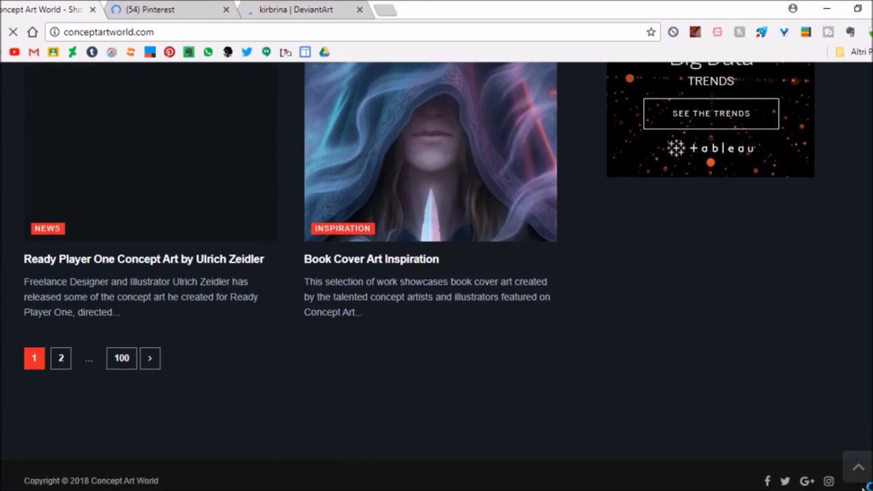
Open page 2 of the Concept Art World articles and skim through its posts
{"action": "left_click", "coordinate": [62, 360]}
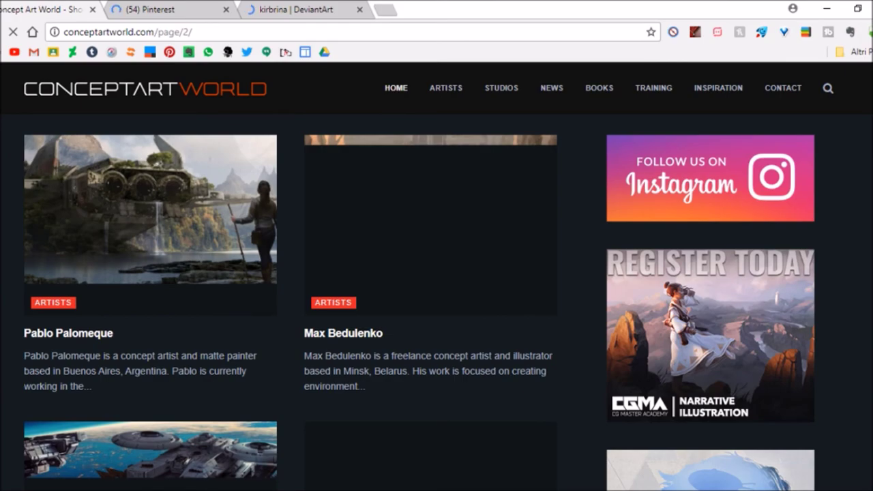
{"action": "scroll", "coordinate": [437, 273], "scroll_direction": "down", "scroll_amount": 20}
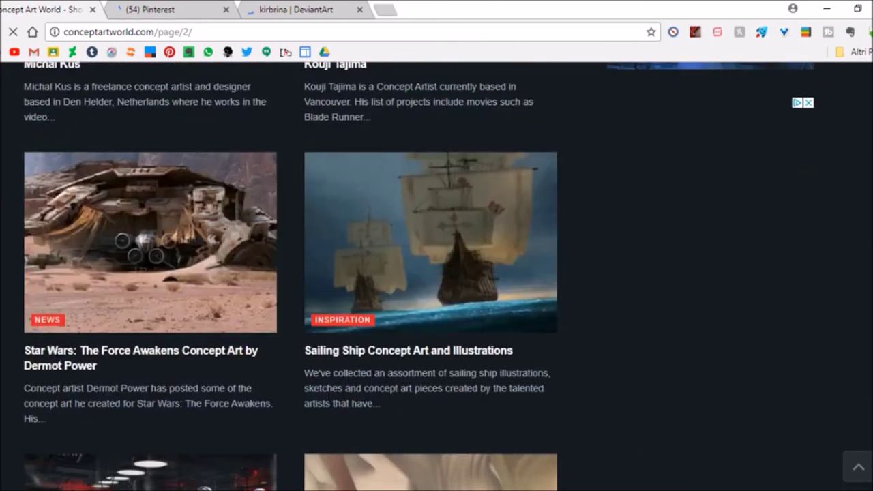
{"action": "scroll", "coordinate": [437, 273], "scroll_direction": "up", "scroll_amount": 20}
Close Concept Art World, switch to Pinterest and look through the drawing references in the home feed
{"action": "key", "text": "ctrl+w"}
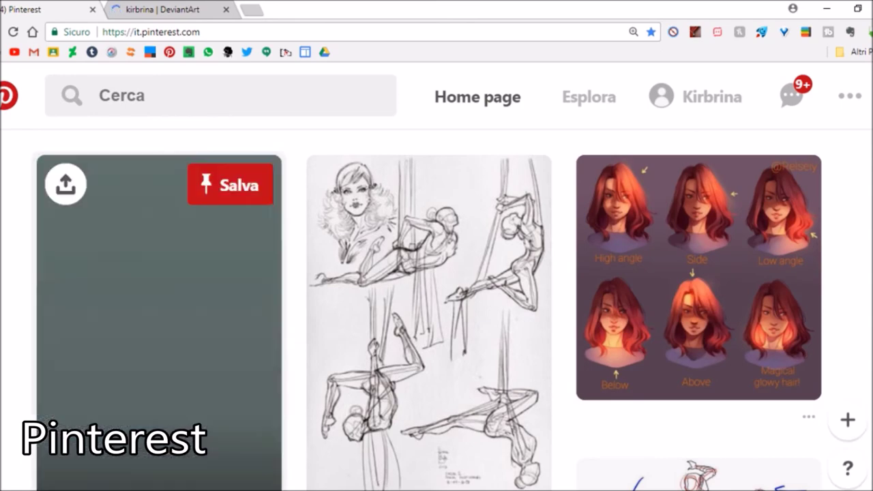
{"action": "scroll", "coordinate": [437, 307], "scroll_direction": "down", "scroll_amount": 3}
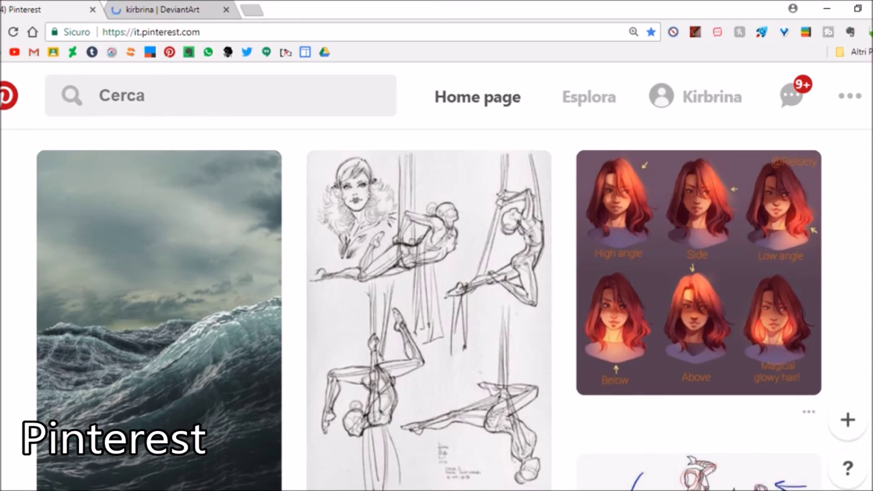
{"action": "scroll", "coordinate": [430, 310], "scroll_direction": "down", "scroll_amount": 5}
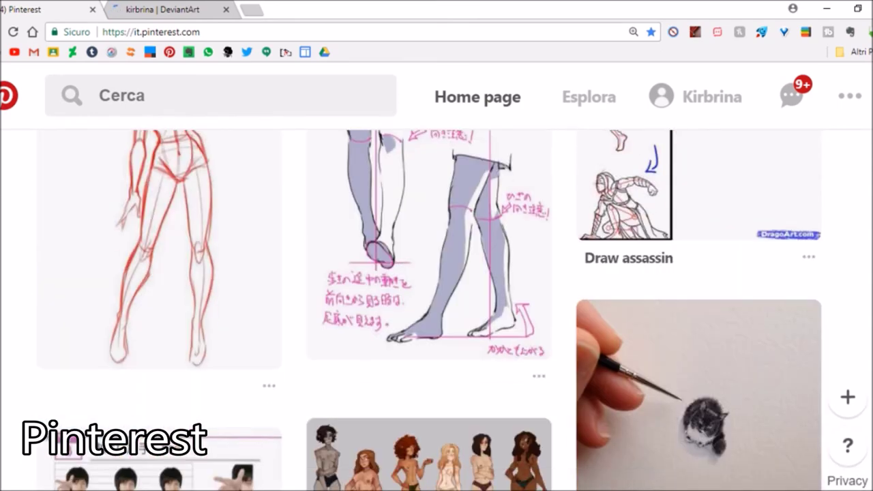
{"action": "scroll", "coordinate": [429, 310], "scroll_direction": "down", "scroll_amount": 10}
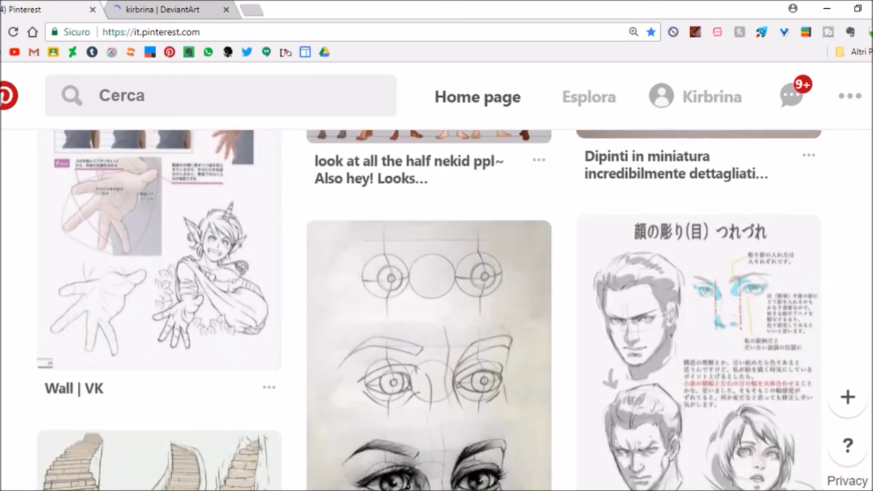
{"action": "scroll", "coordinate": [153, 75], "scroll_direction": "down", "scroll_amount": 5}
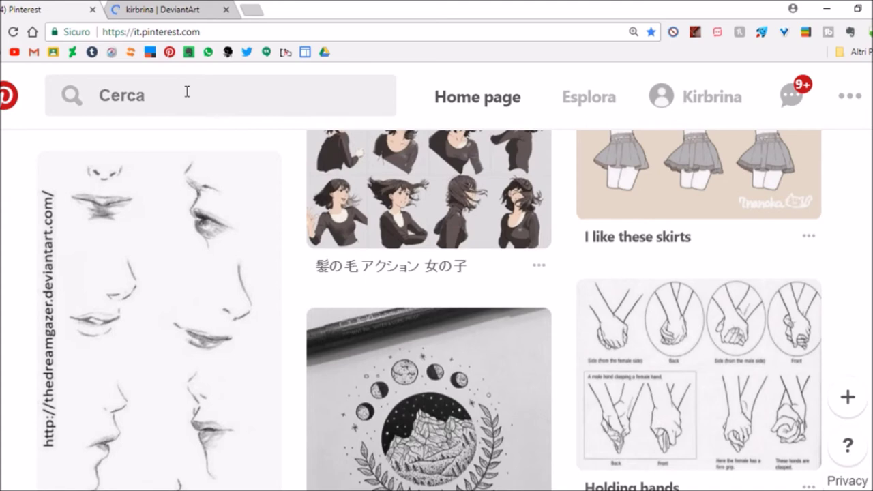
Search Pinterest for "hand tutorial" and look through the resulting pins
{"action": "left_click", "coordinate": [190, 90]}
{"action": "type", "text": "hand"}
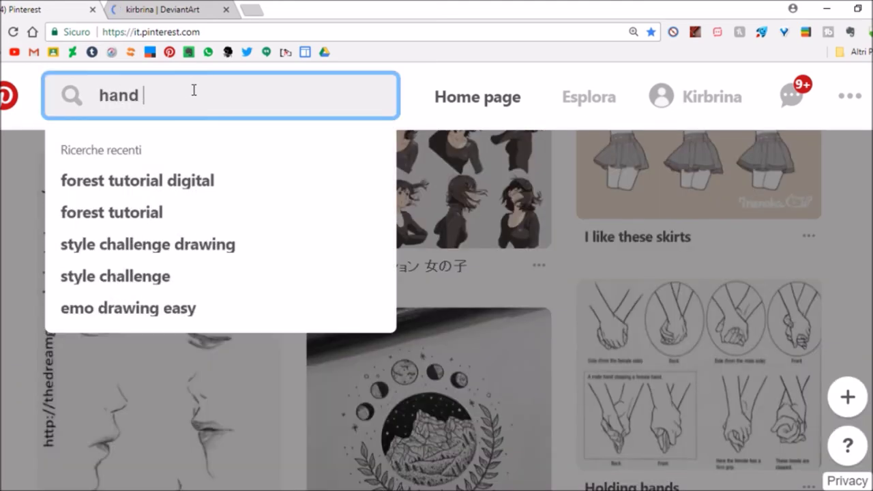
{"action": "type", "text": " tuto"}
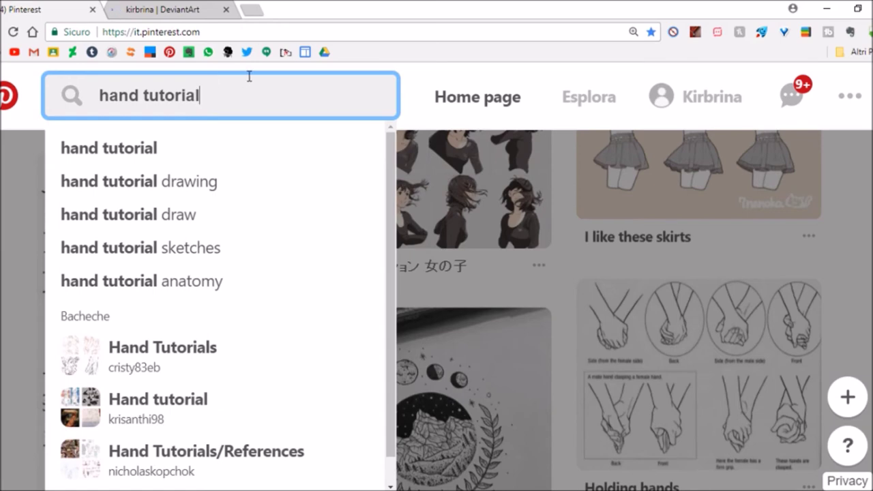
{"action": "type", "text": "rial"}
{"action": "key", "text": "Return"}
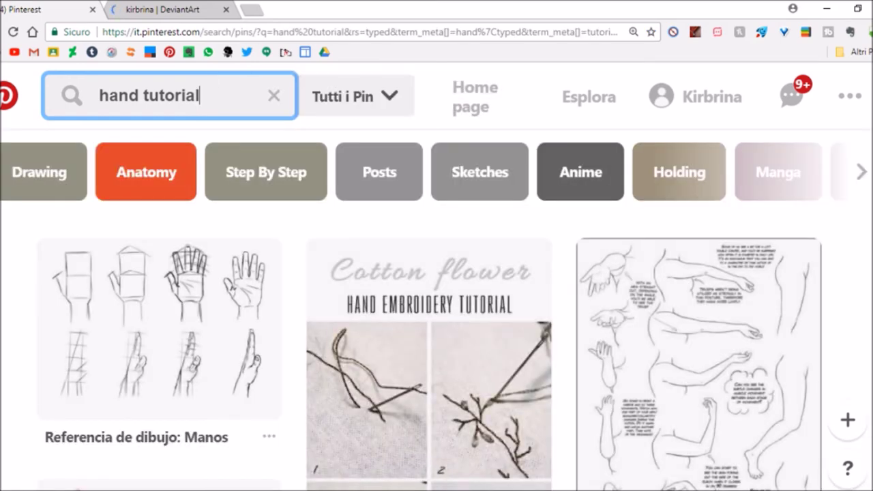
{"action": "scroll", "coordinate": [436, 351], "scroll_direction": "down", "scroll_amount": 8}
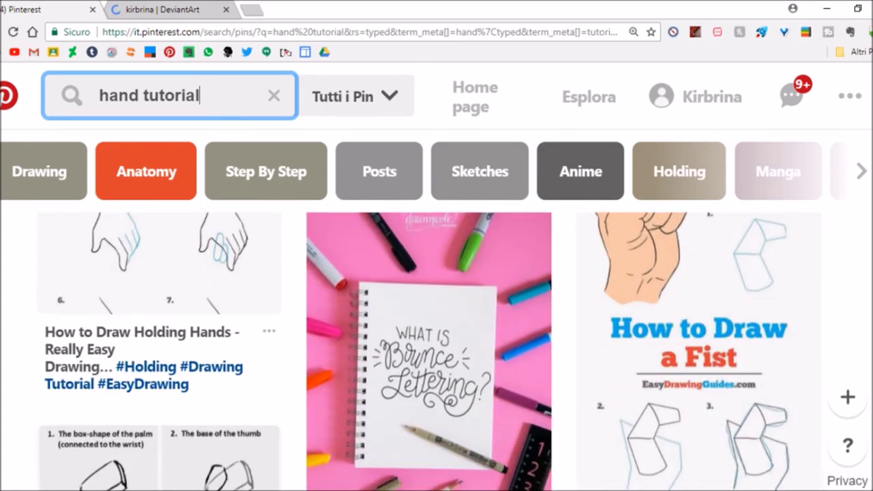
{"action": "scroll", "coordinate": [437, 351], "scroll_direction": "down", "scroll_amount": 10}
{"action": "scroll", "coordinate": [436, 352], "scroll_direction": "down", "scroll_amount": 10}
{"action": "scroll", "coordinate": [437, 351], "scroll_direction": "down", "scroll_amount": 10}
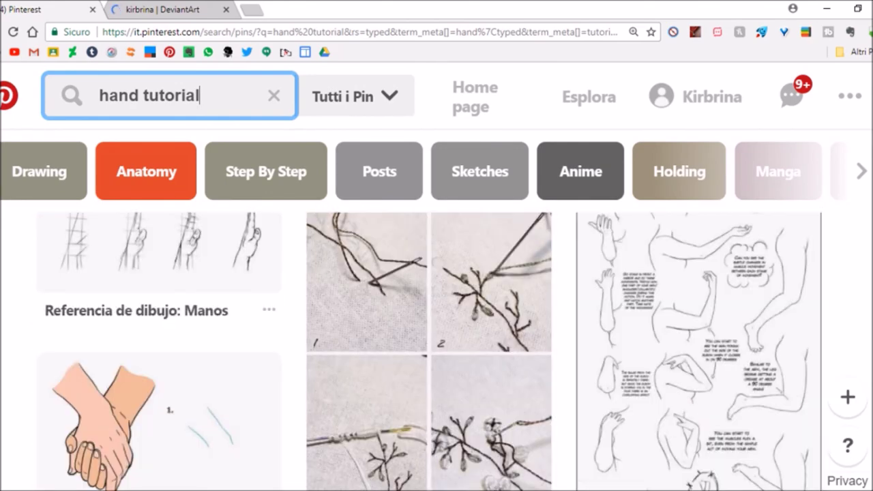